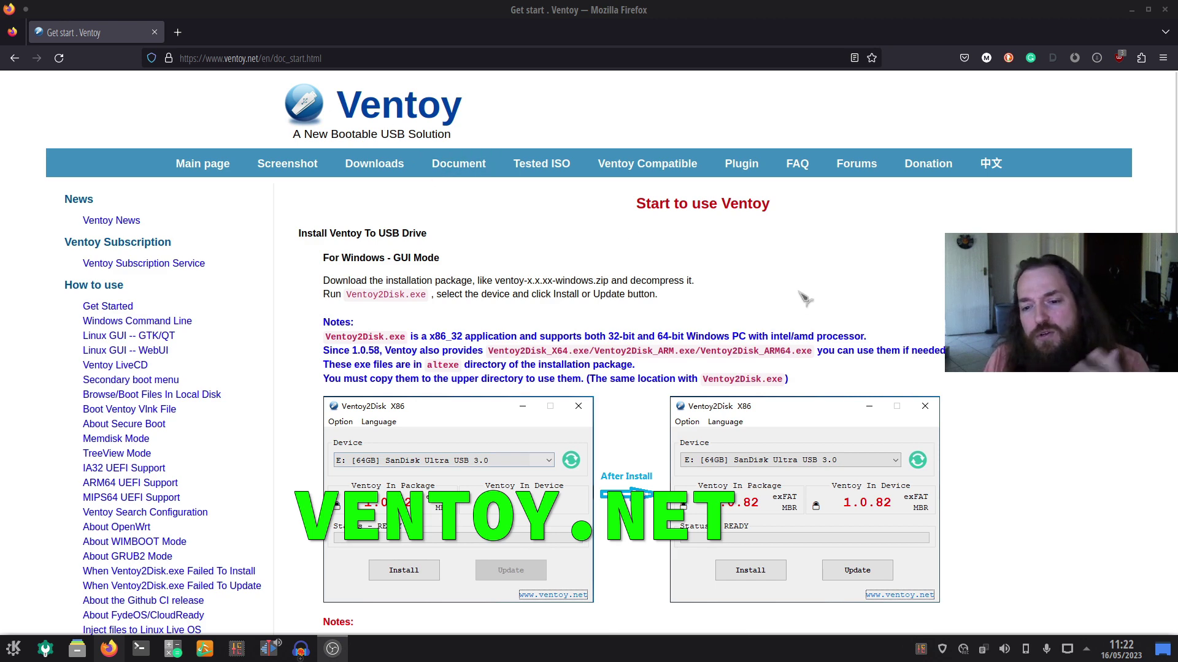
scroll(801, 297, "down", 3)
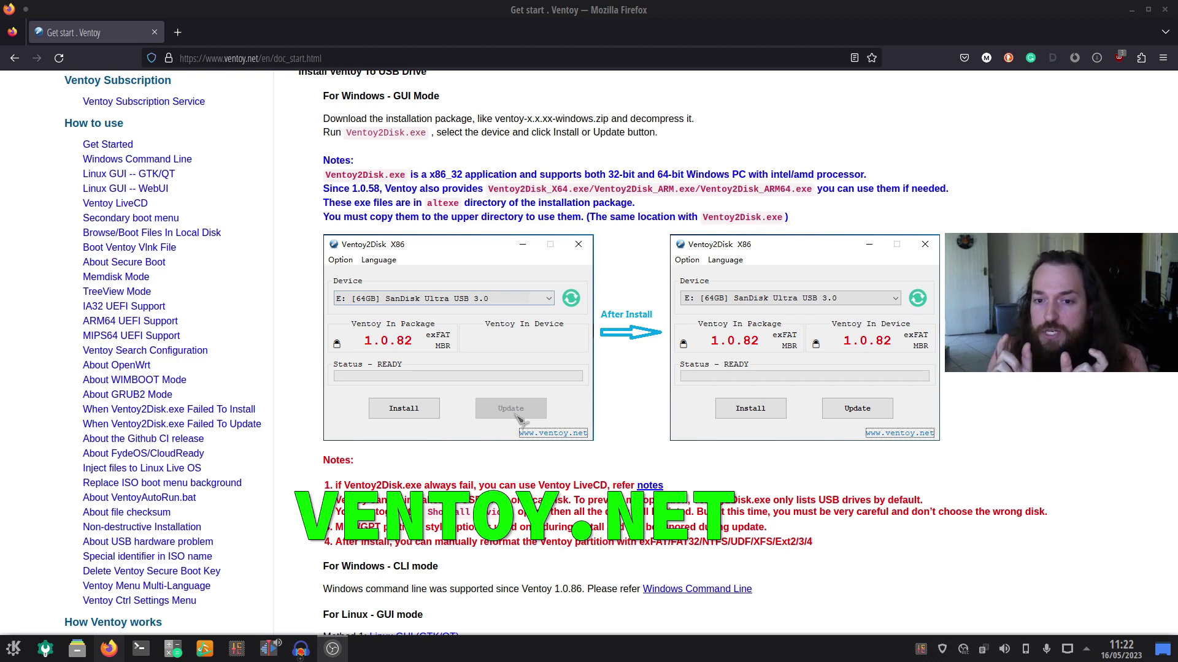
scroll(520, 419, "down", 6)
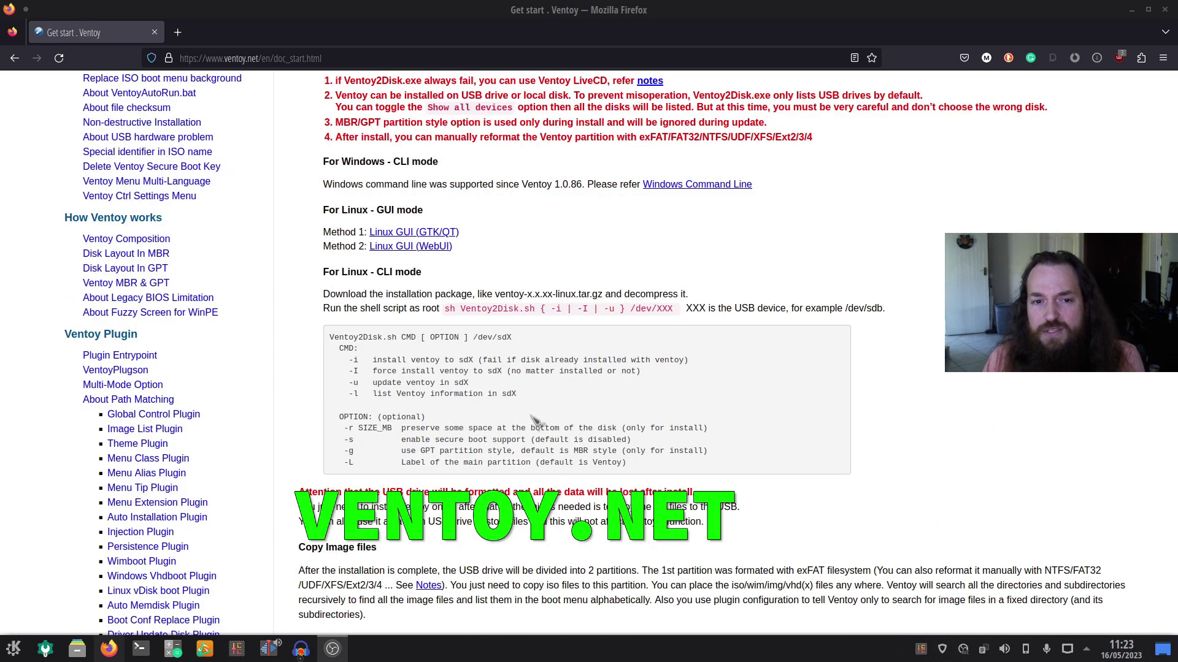
scroll(533, 420, "down", 4)
scroll(532, 417, "up", 5)
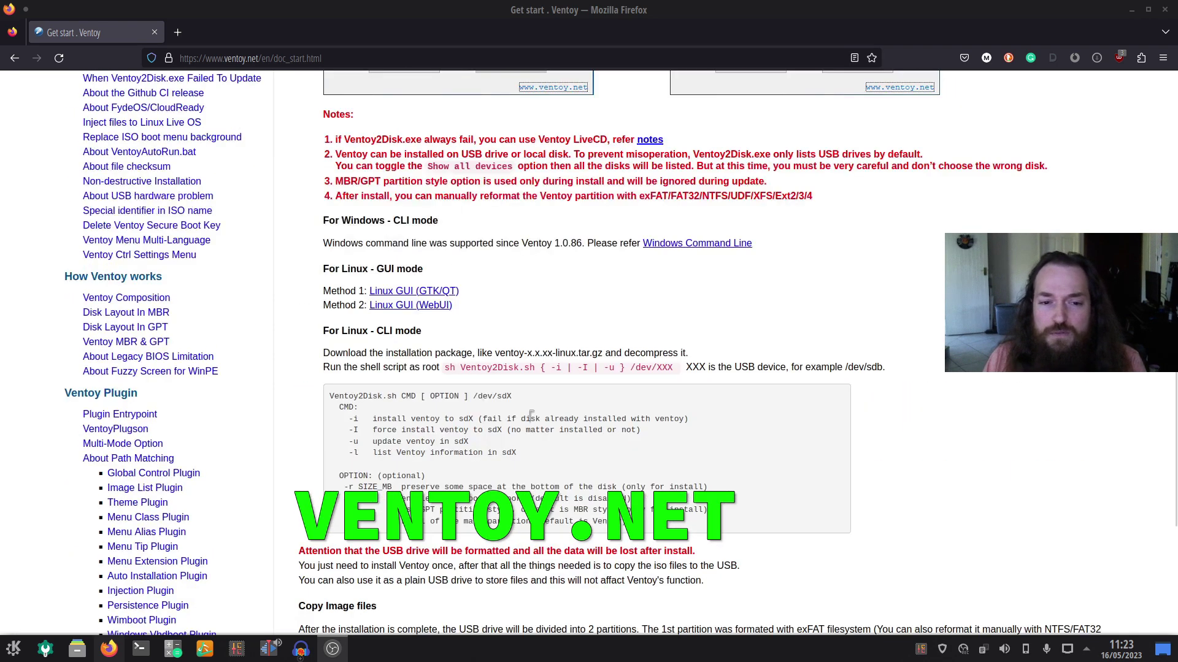
scroll(531, 417, "up", 7)
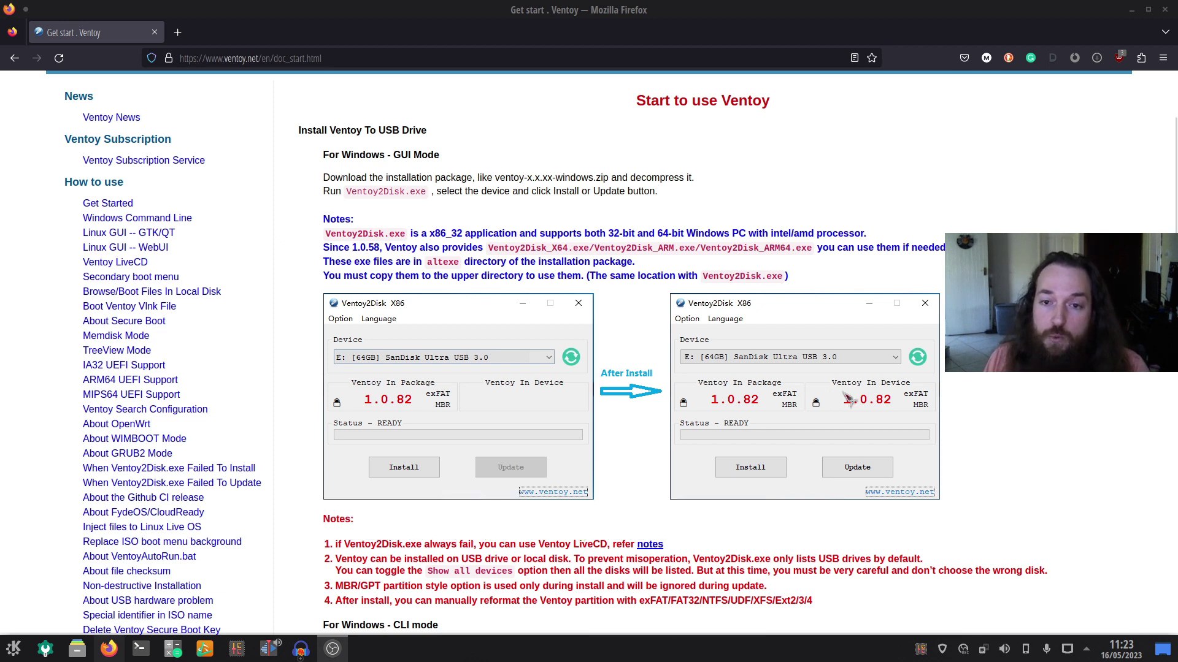
- Search 'vent' in the EndeavourOS menu, launch Ventoy, and authenticate with the account password
left_click(97, 647)
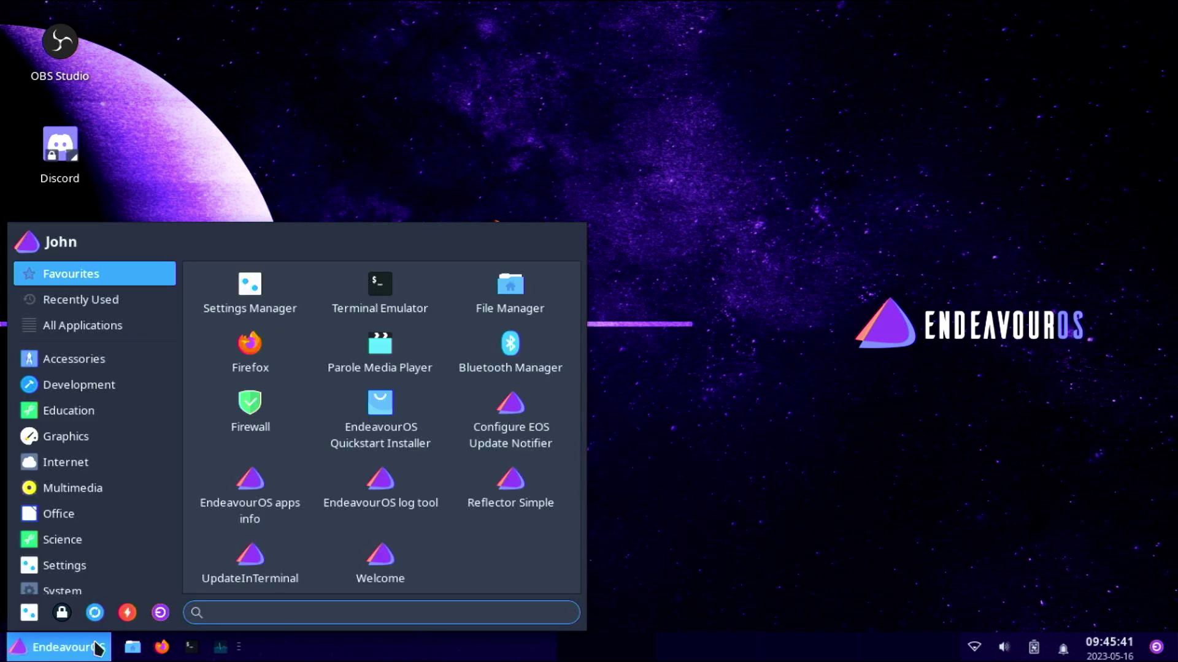
type("v")
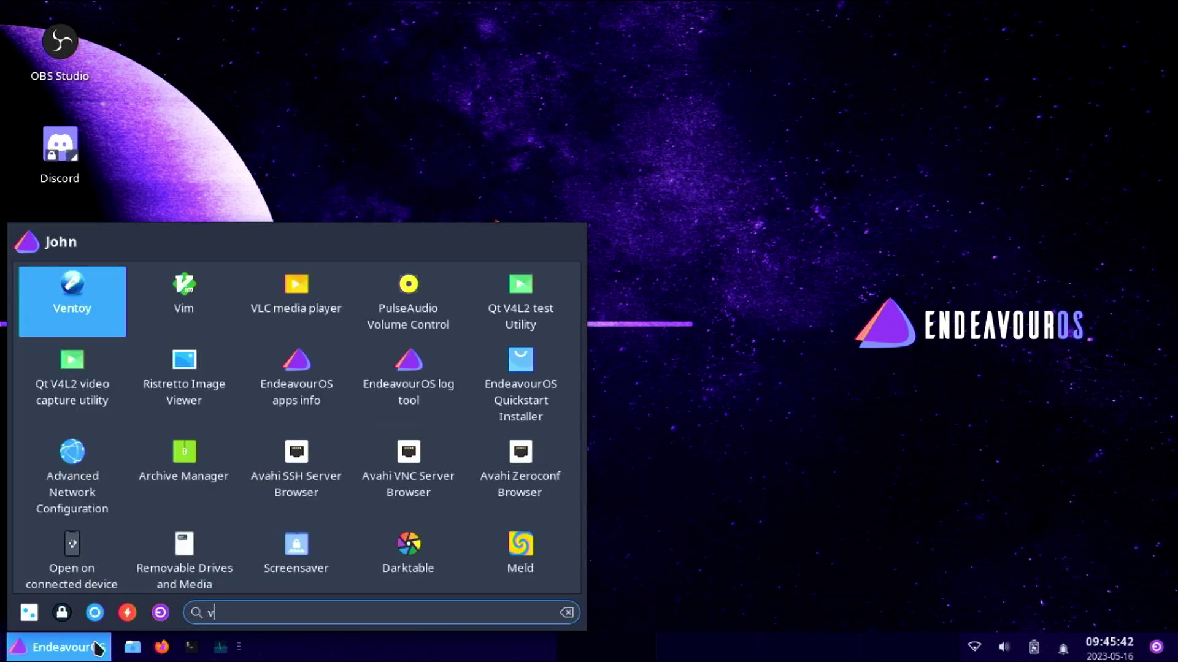
type("ent")
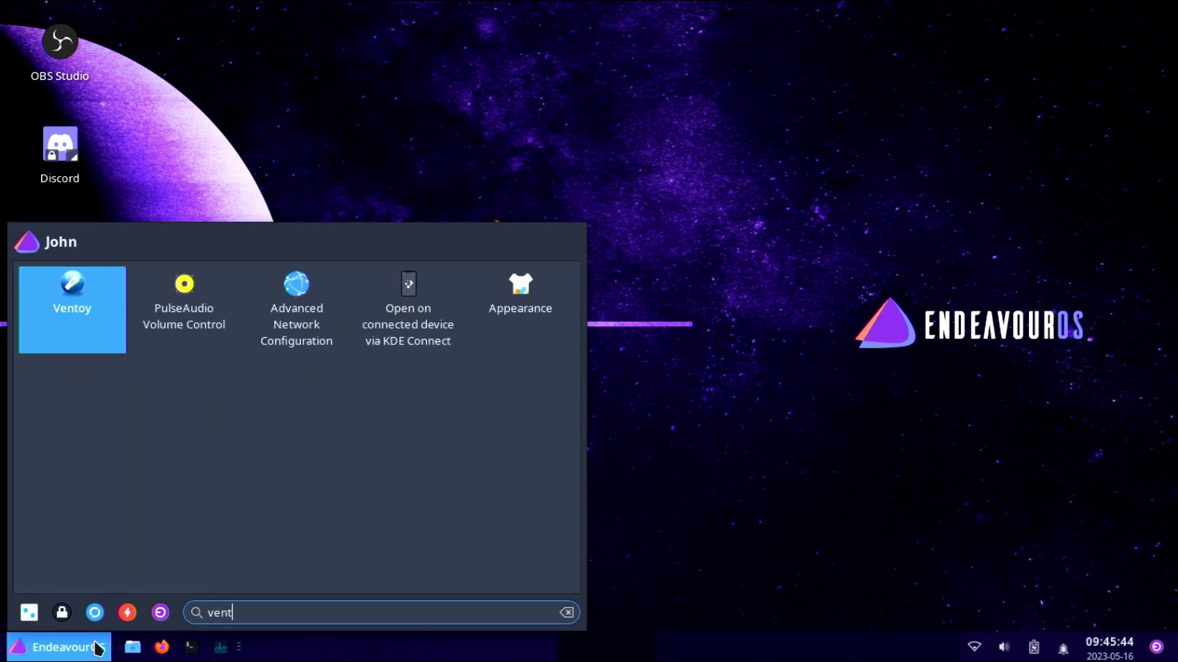
key("Return")
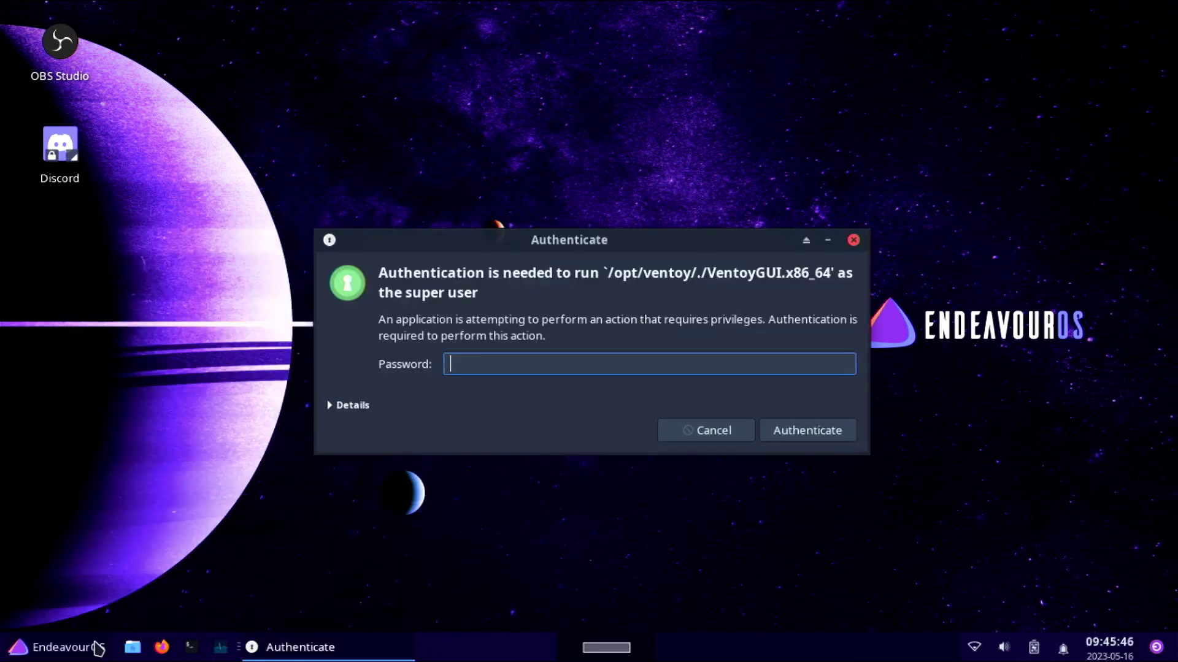
type("****")
key("Return")
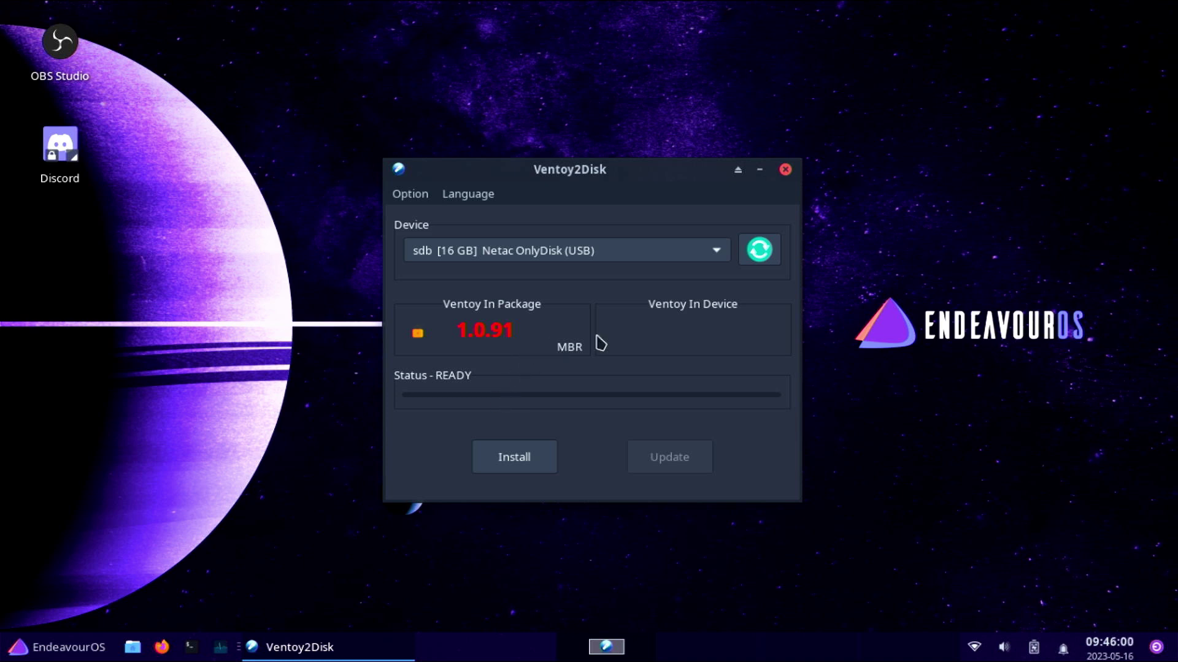
- Install Ventoy onto the 16 GB USB drive with GPT partition style, confirming both format warnings
left_click(415, 195)
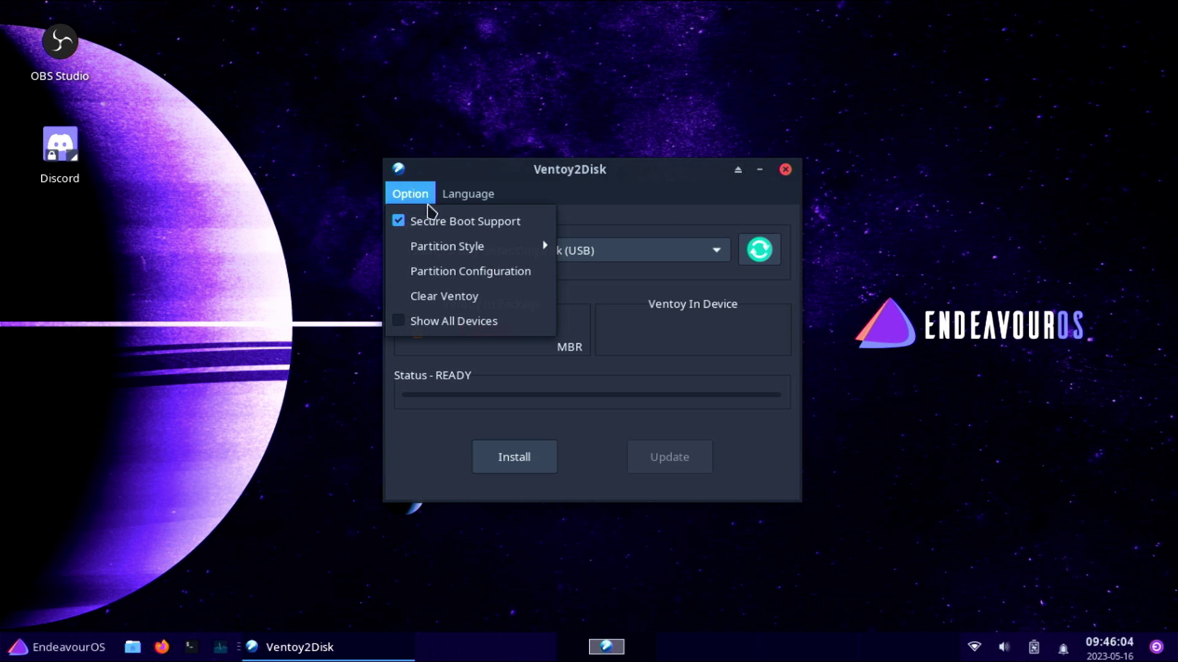
mouse_move(468, 245)
left_click(625, 284)
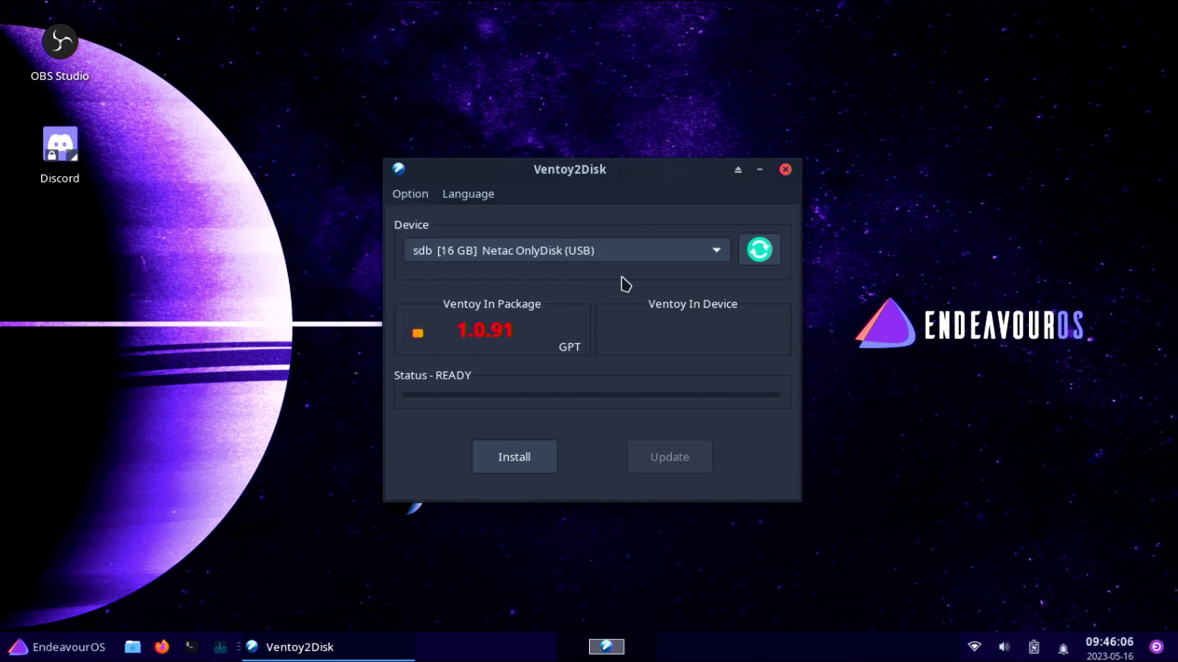
left_click(514, 459)
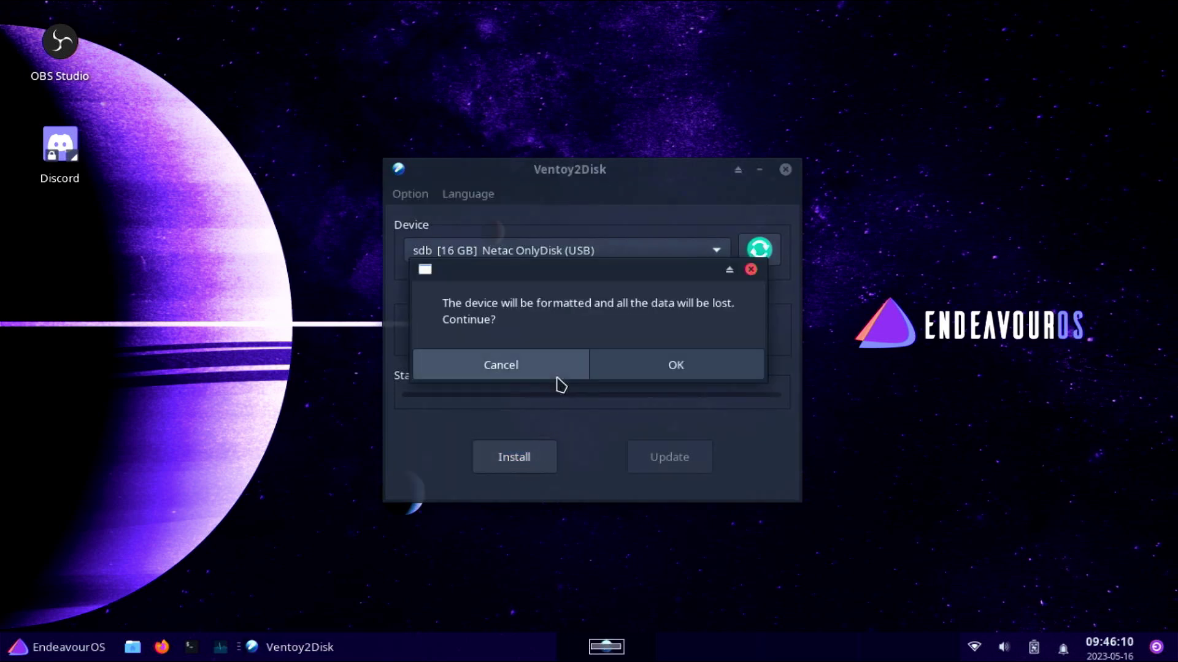
left_click(626, 379)
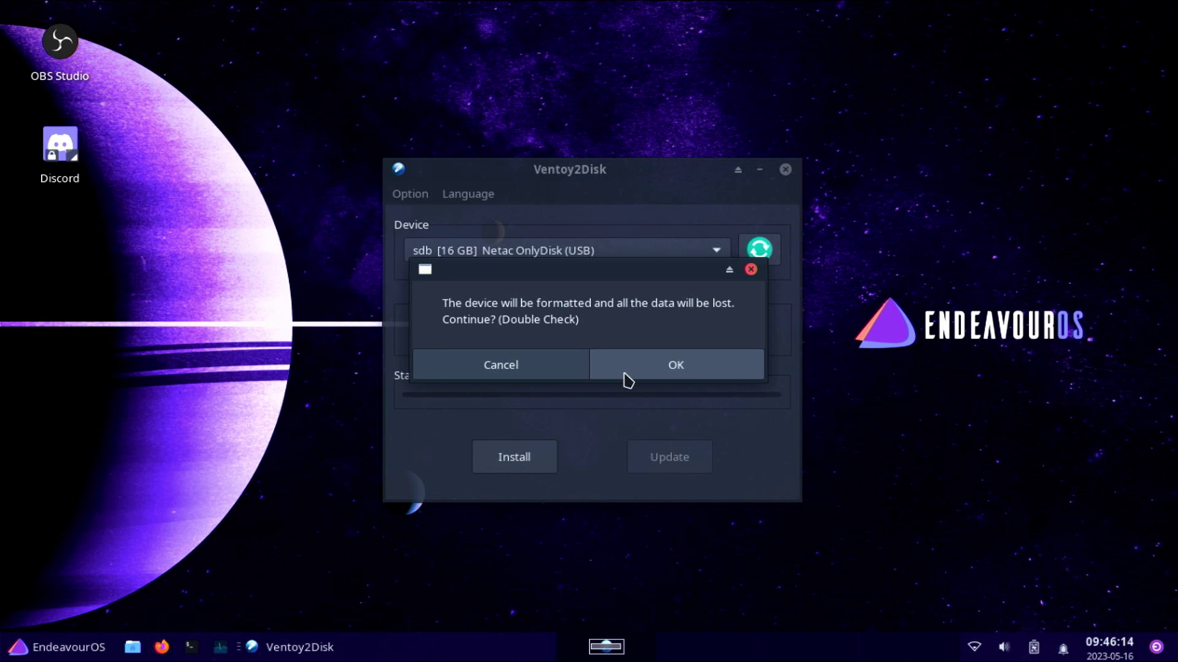
left_click(625, 374)
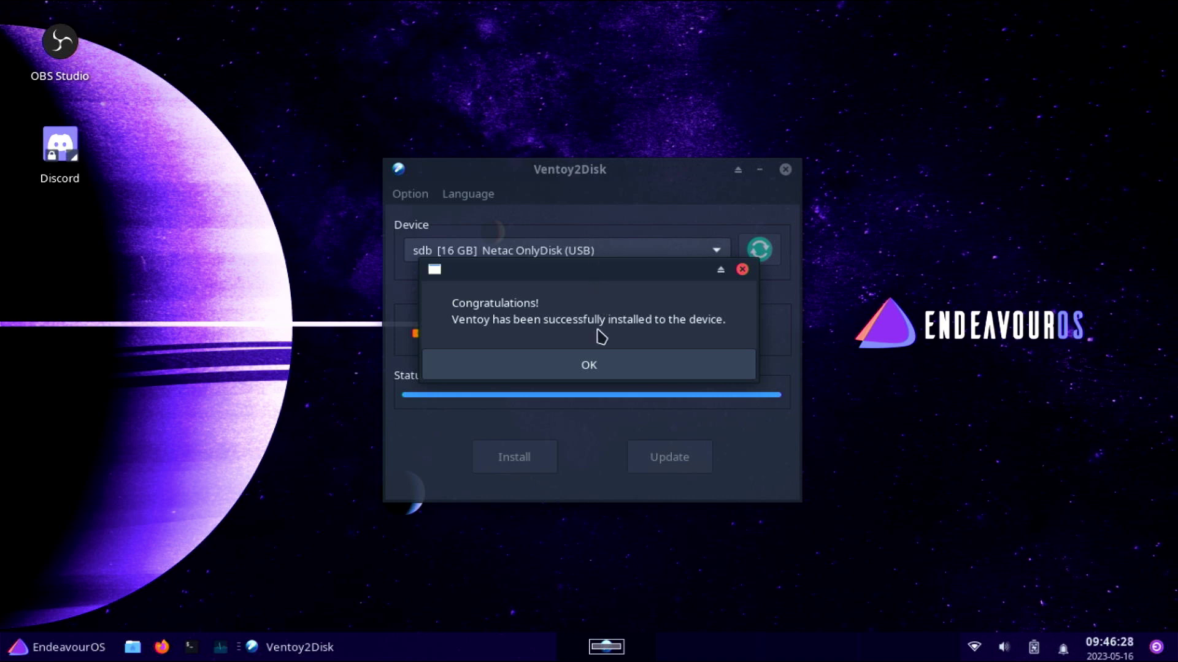
left_click(589, 366)
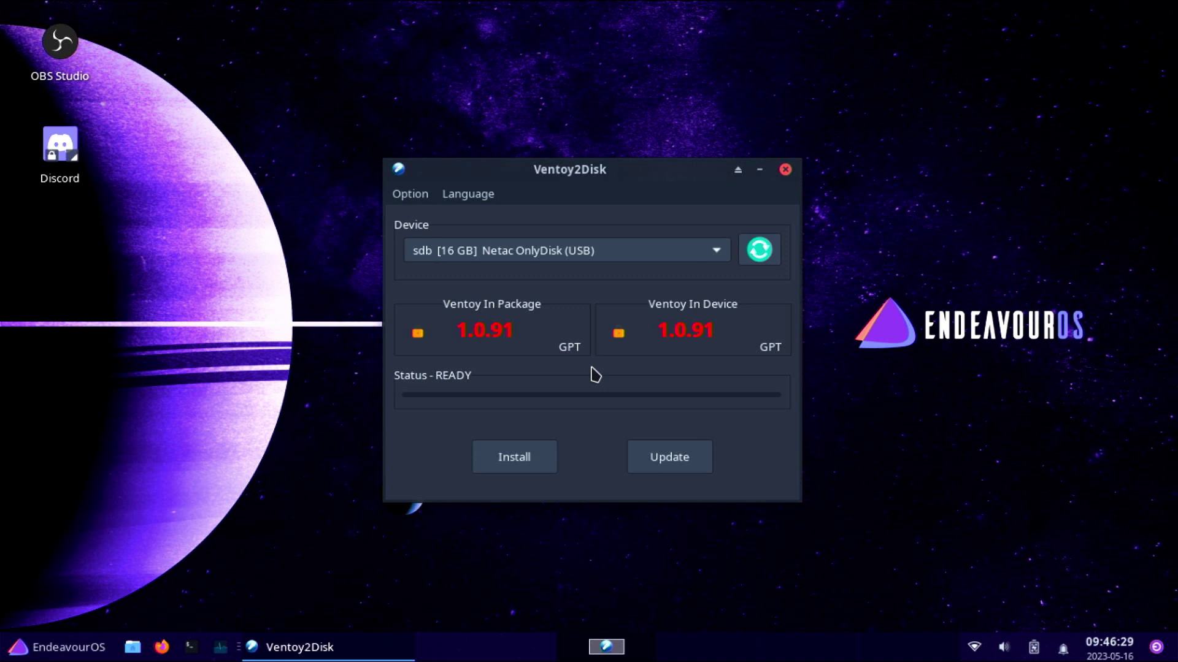
- Update Ventoy on the drive to 1.0.91 and close Ventoy2Disk
left_click(668, 461)
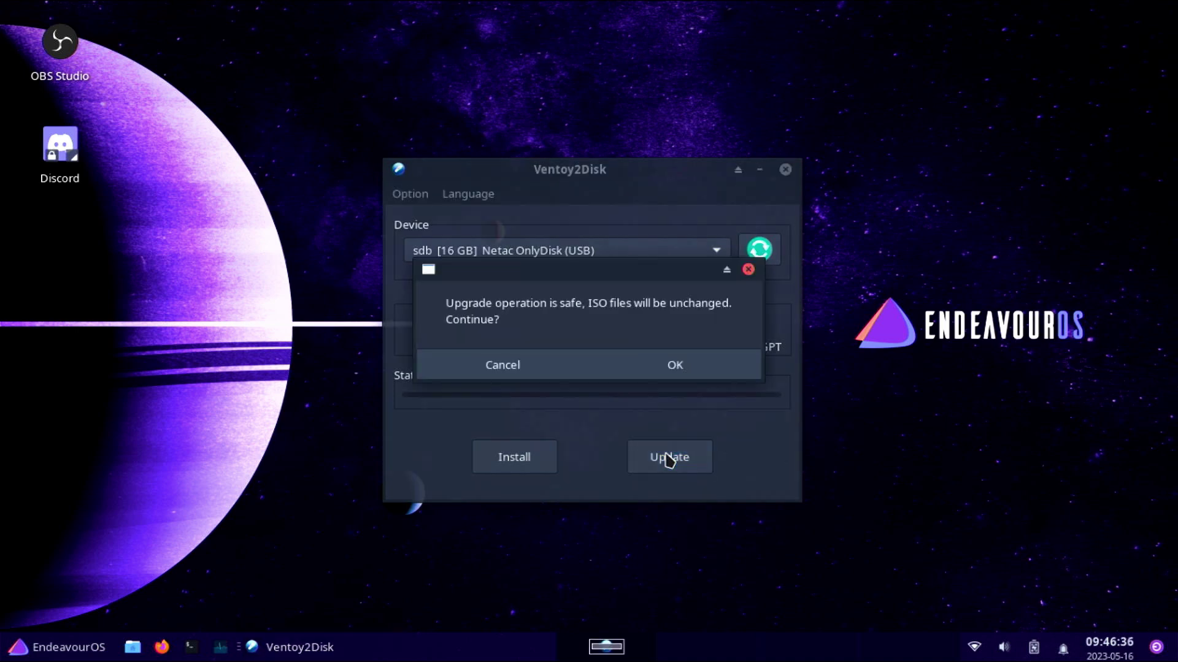
left_click(661, 373)
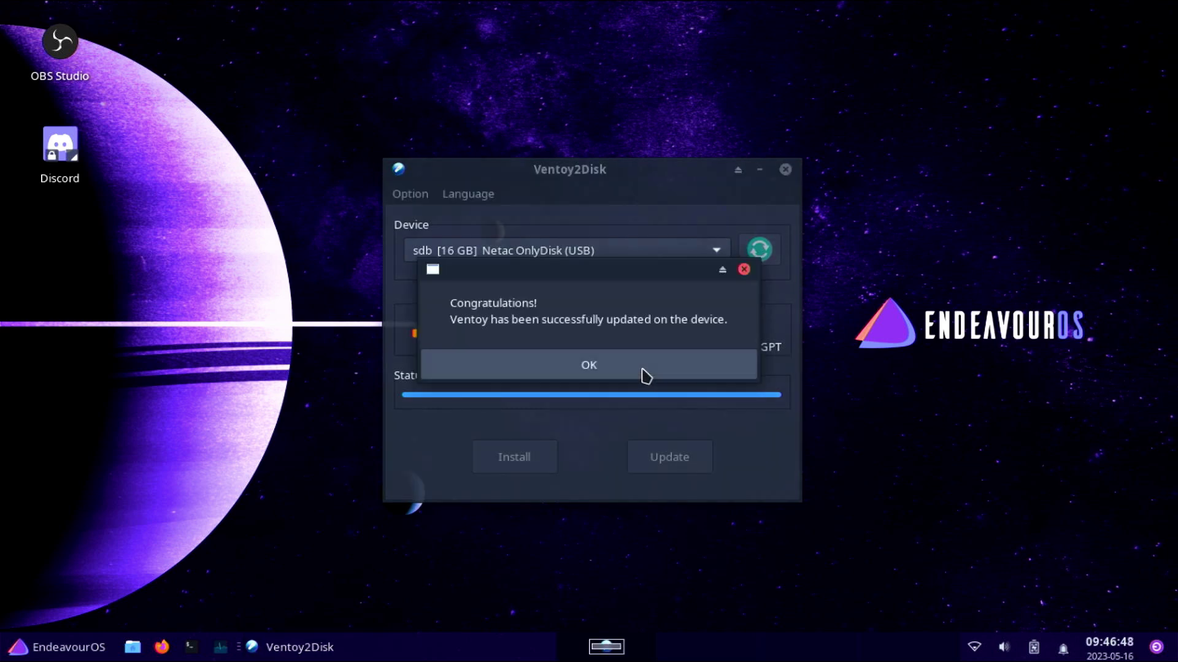
left_click(644, 374)
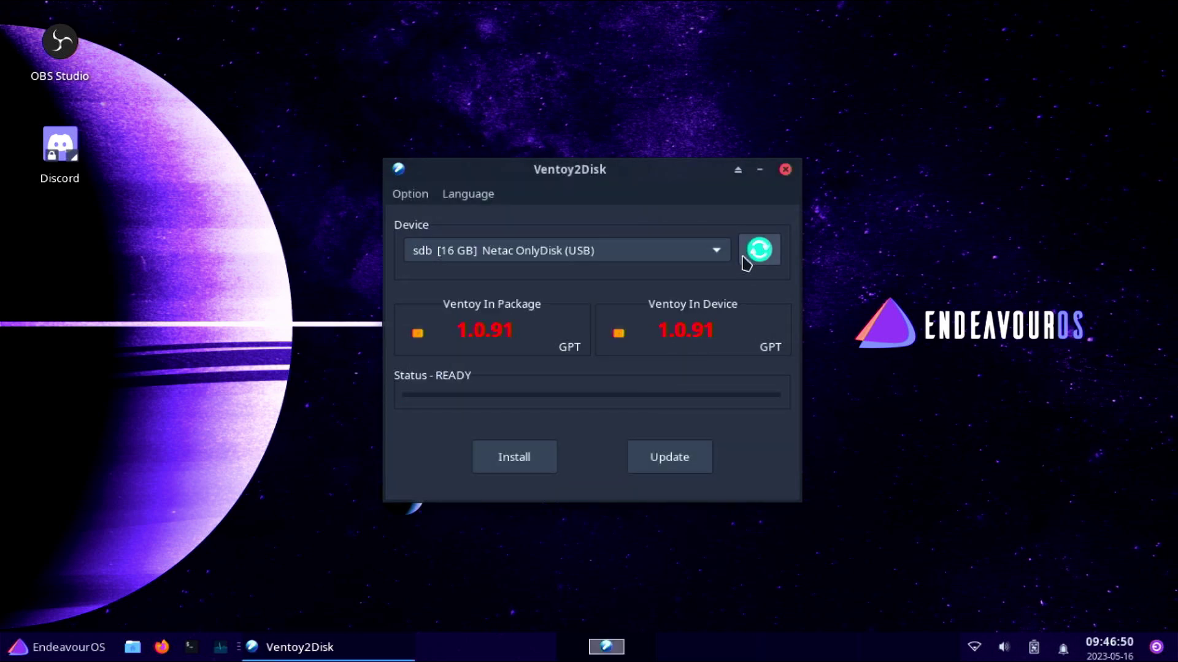
left_click(785, 170)
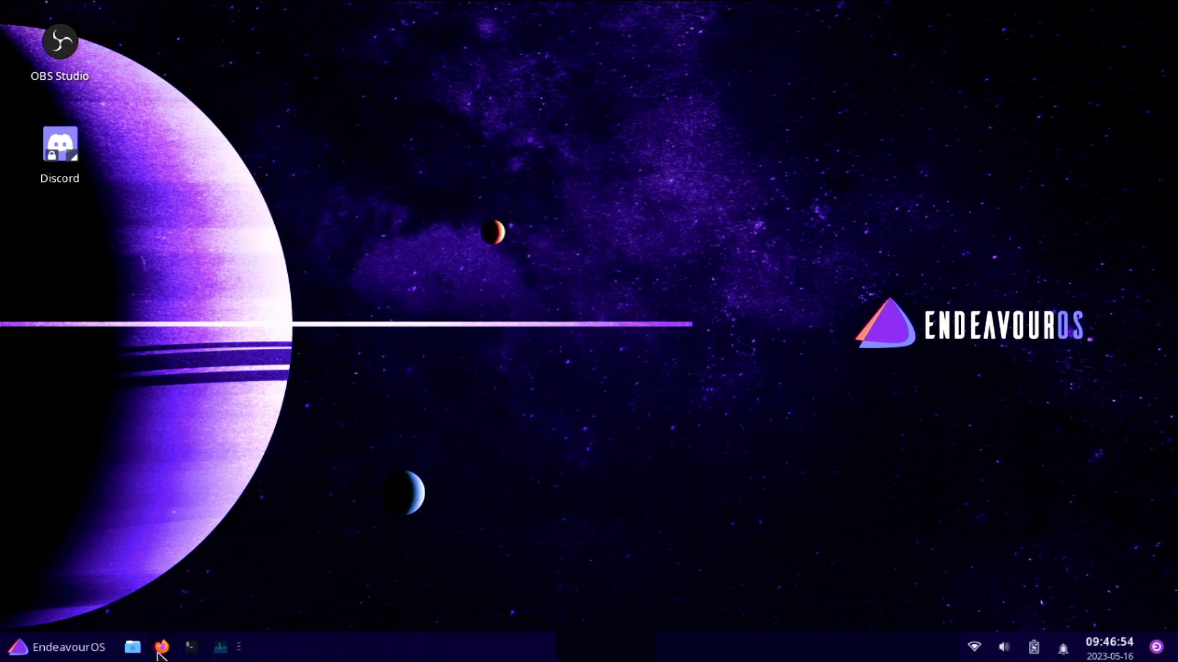
- In Thunar, browse the USB's Ventoy and VTOYEFI partitions, ending back on Ventoy
left_click(132, 647)
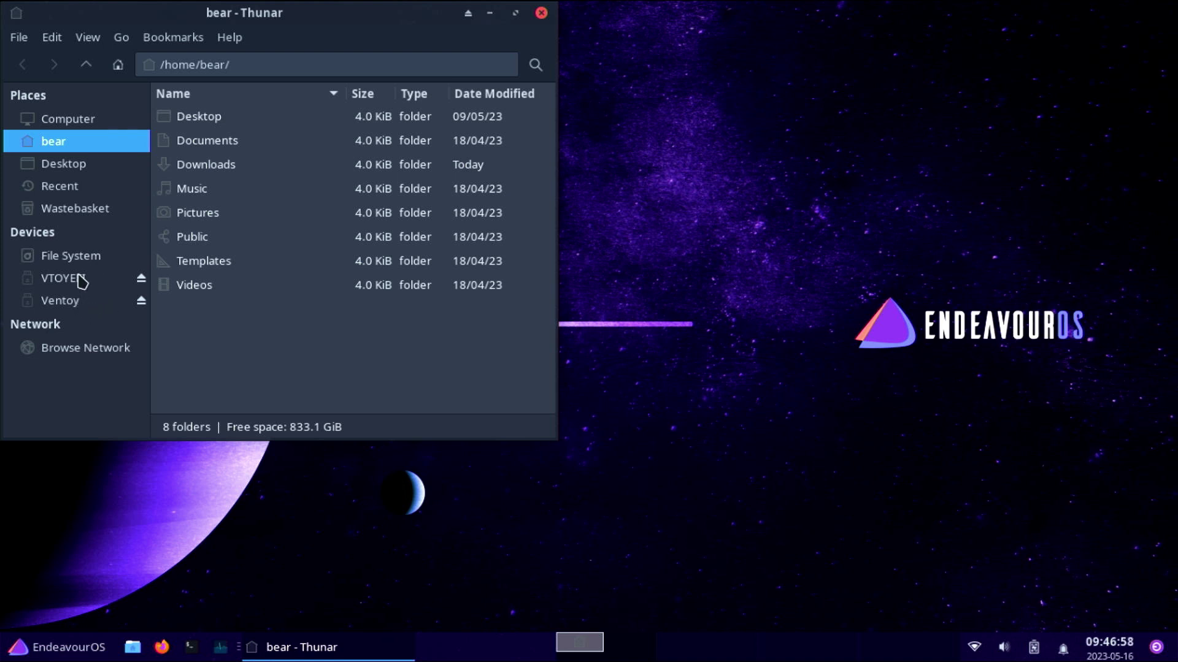
left_click(54, 304)
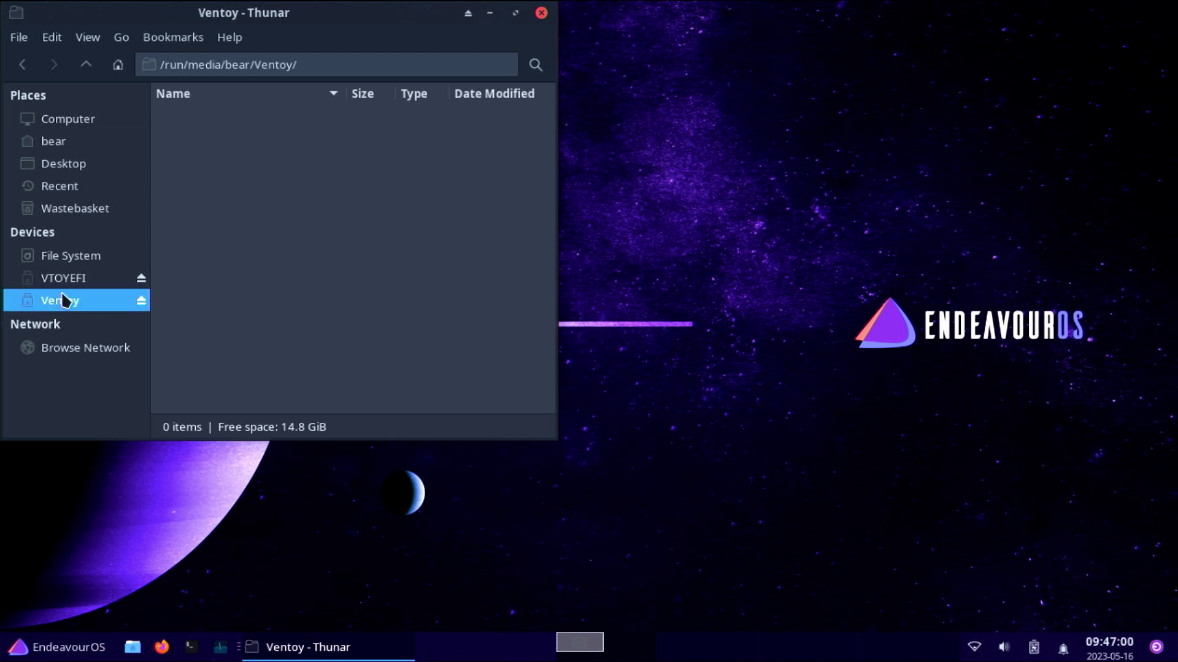
left_click(68, 287)
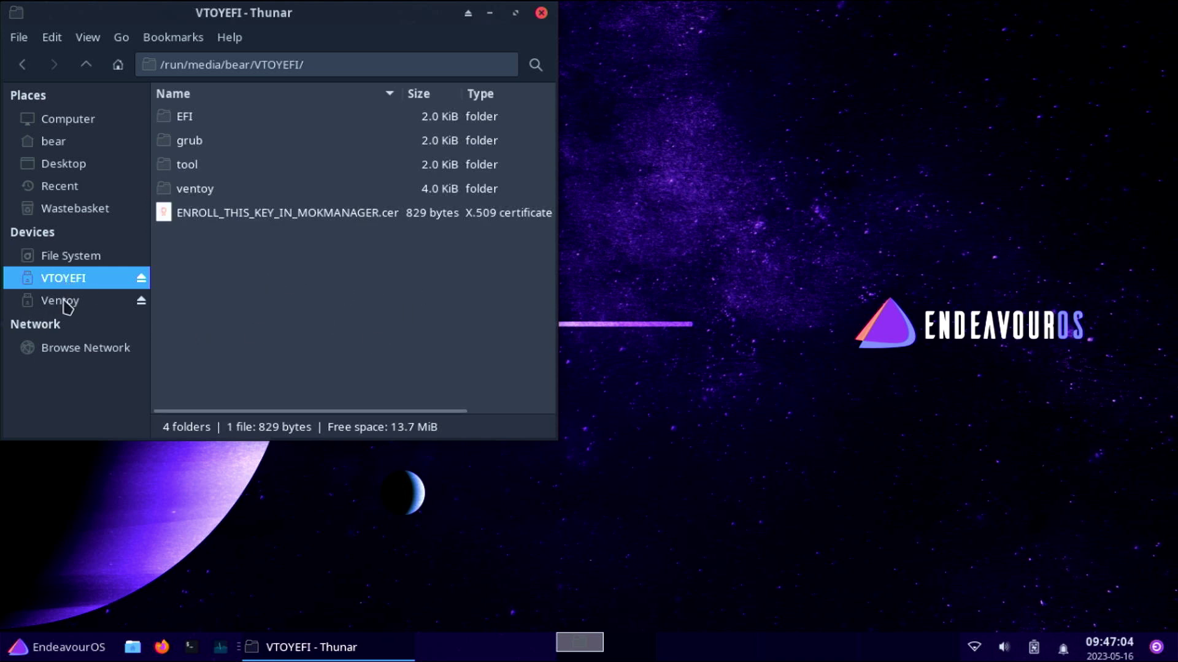
left_click(65, 301)
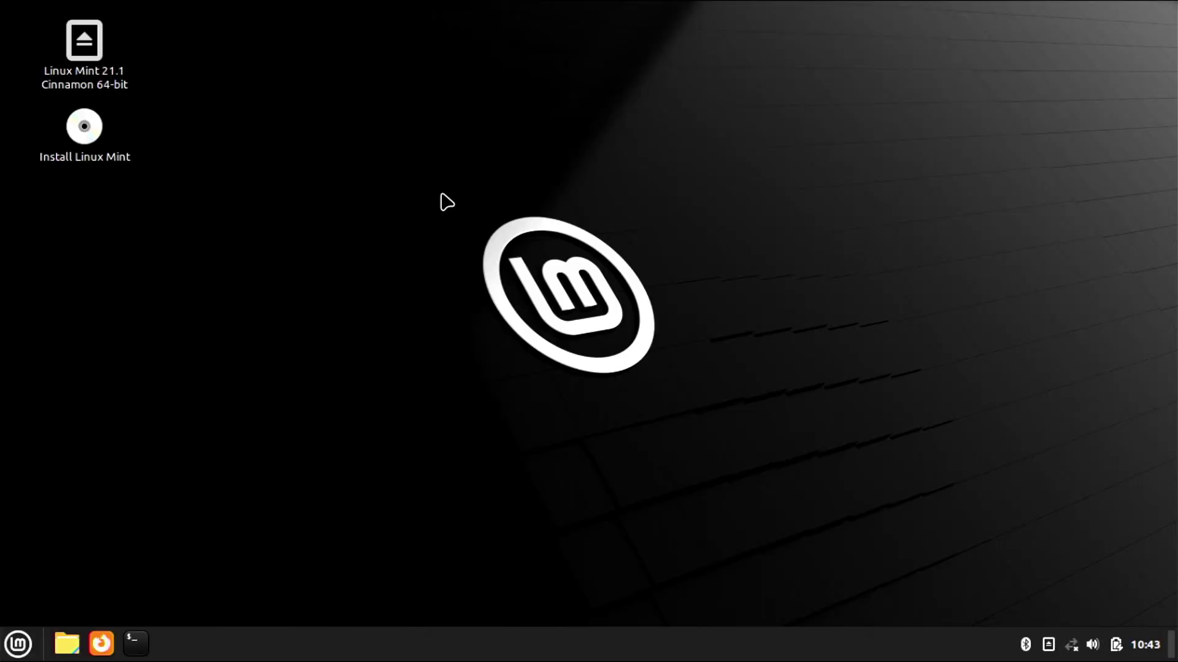
- Start the installer from the Install Linux Mint desktop launcher
left_click(98, 157)
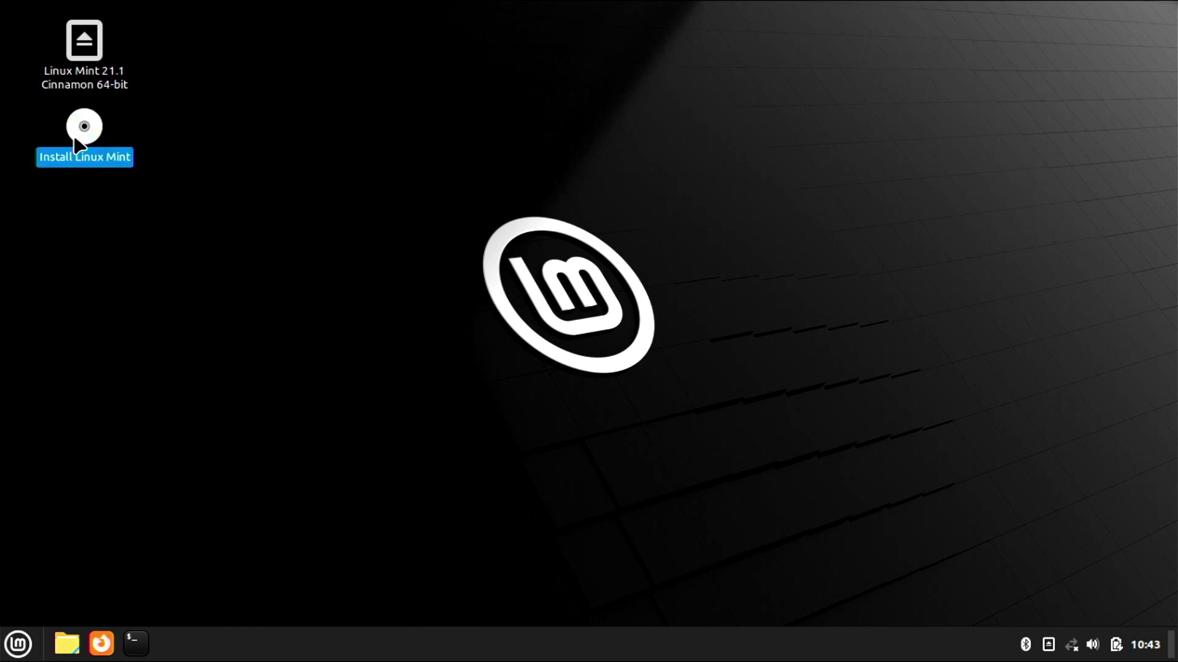
left_click(218, 158)
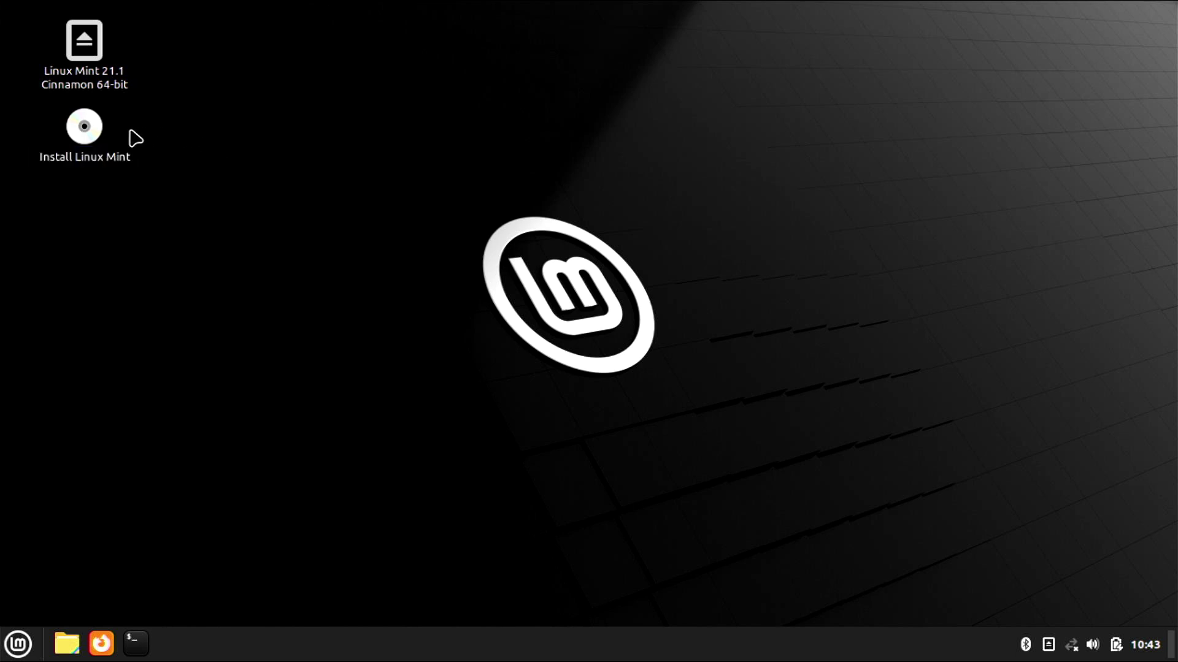
double_click(94, 148)
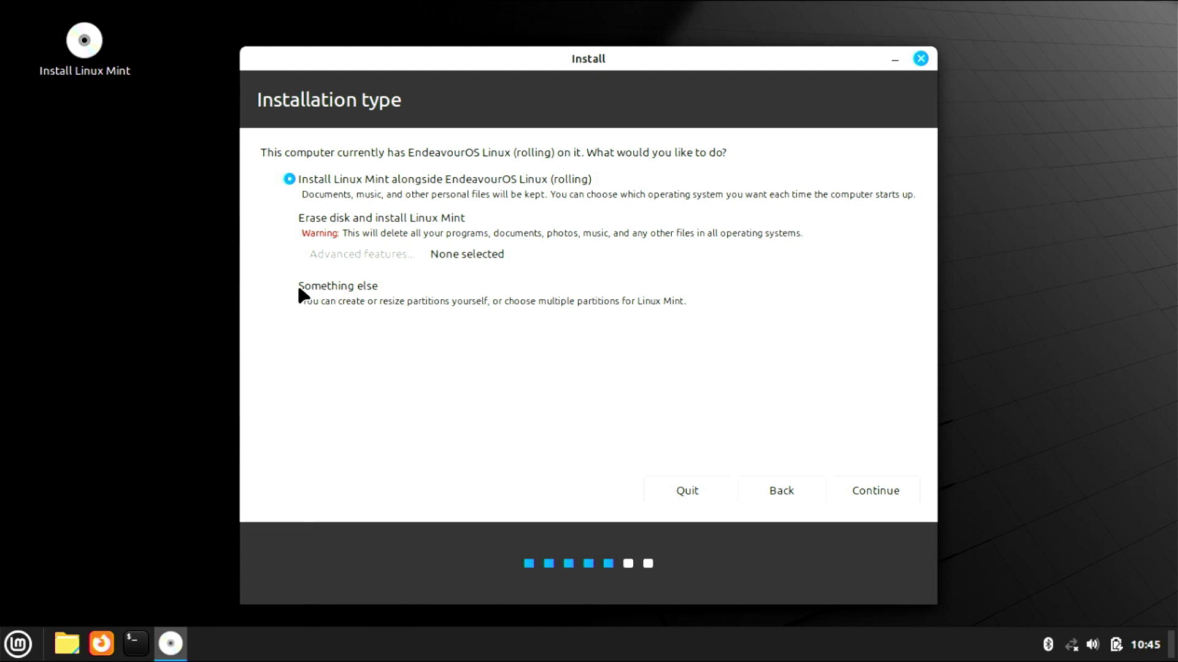
- Choose Something else to view the drive's partitions, then quit the Linux Mint installer
left_click(299, 288)
left_click(902, 500)
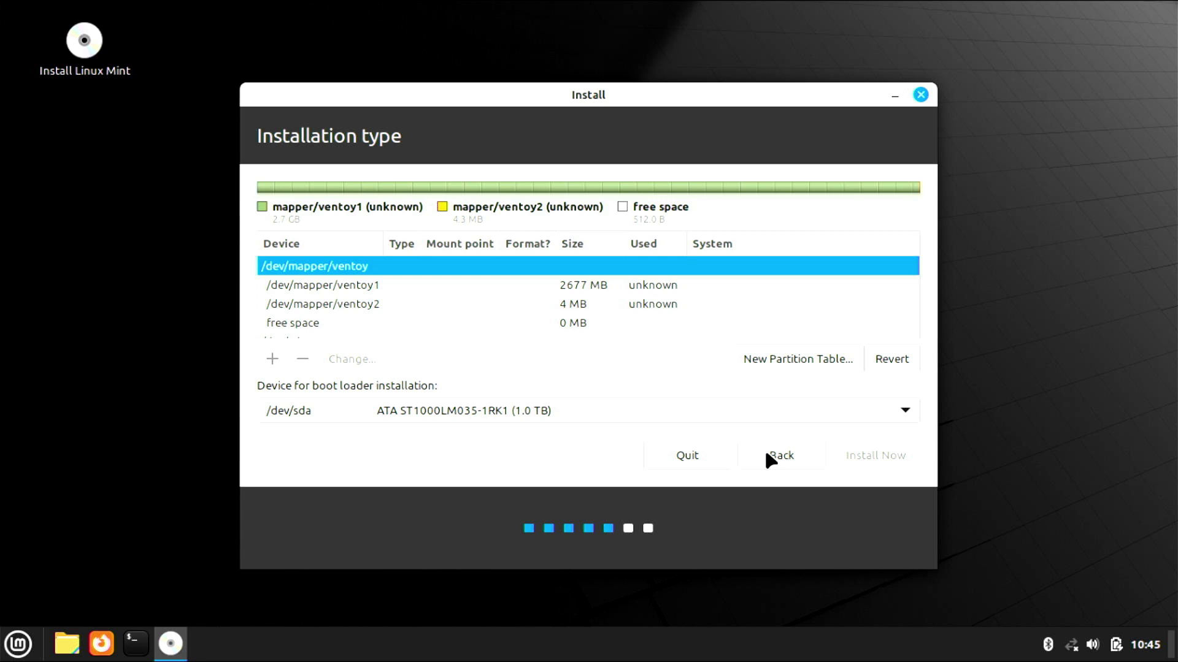
left_click(693, 457)
left_click(724, 351)
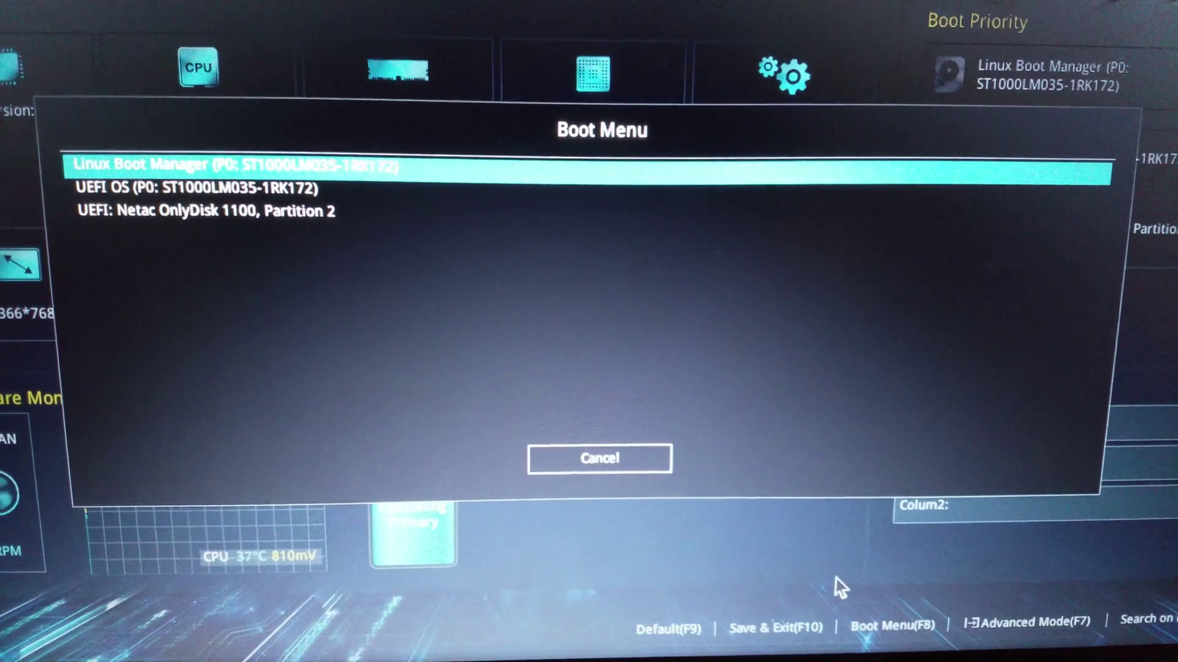
- Boot from the USB drive and pick kali-linux-2023.1-live-amd64.iso in the Ventoy menu
key("Down")
key("Down")
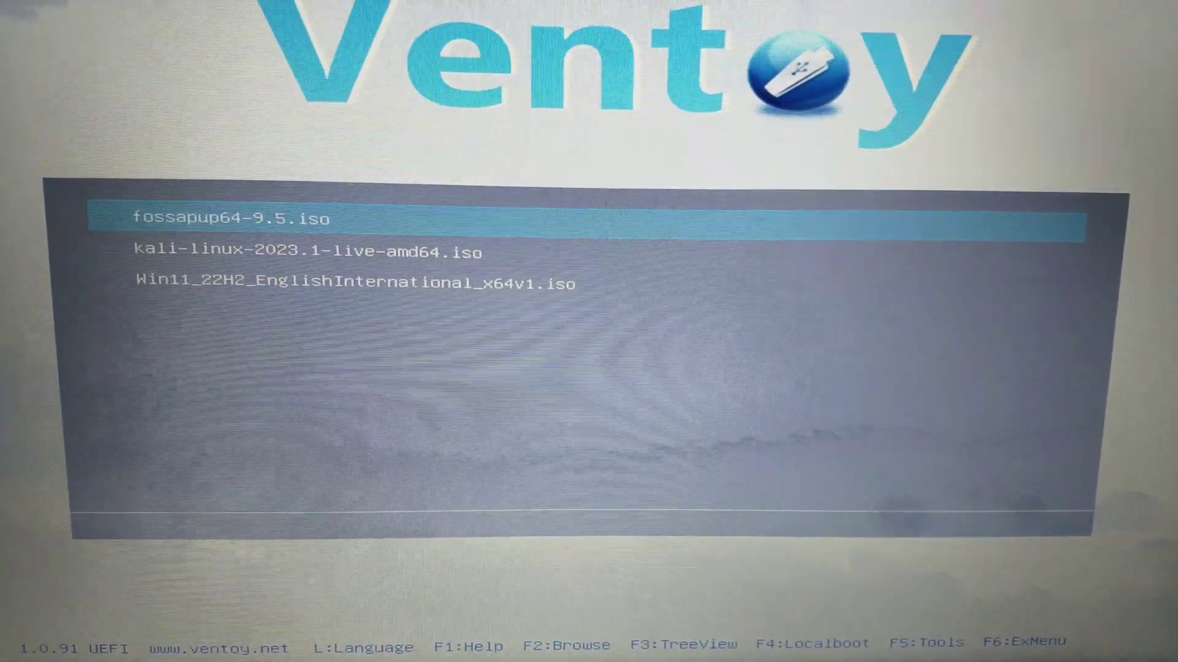
key("Down")
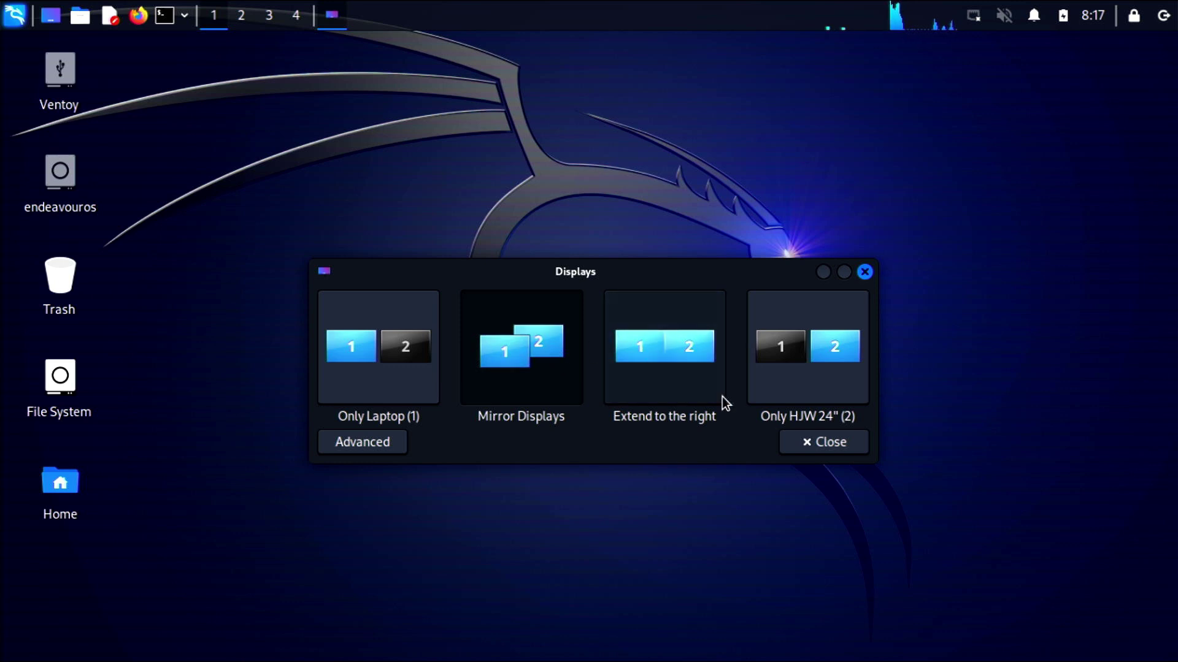
- Close the Kali Displays arrangement dialog
left_click(823, 442)
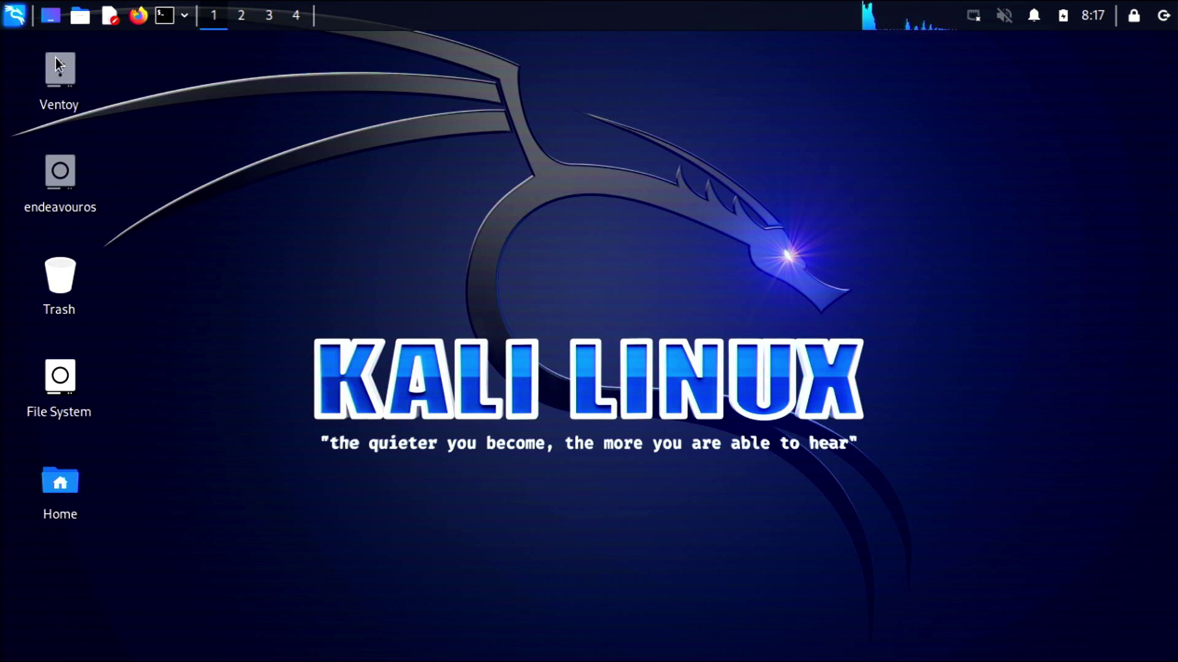
left_click(13, 24)
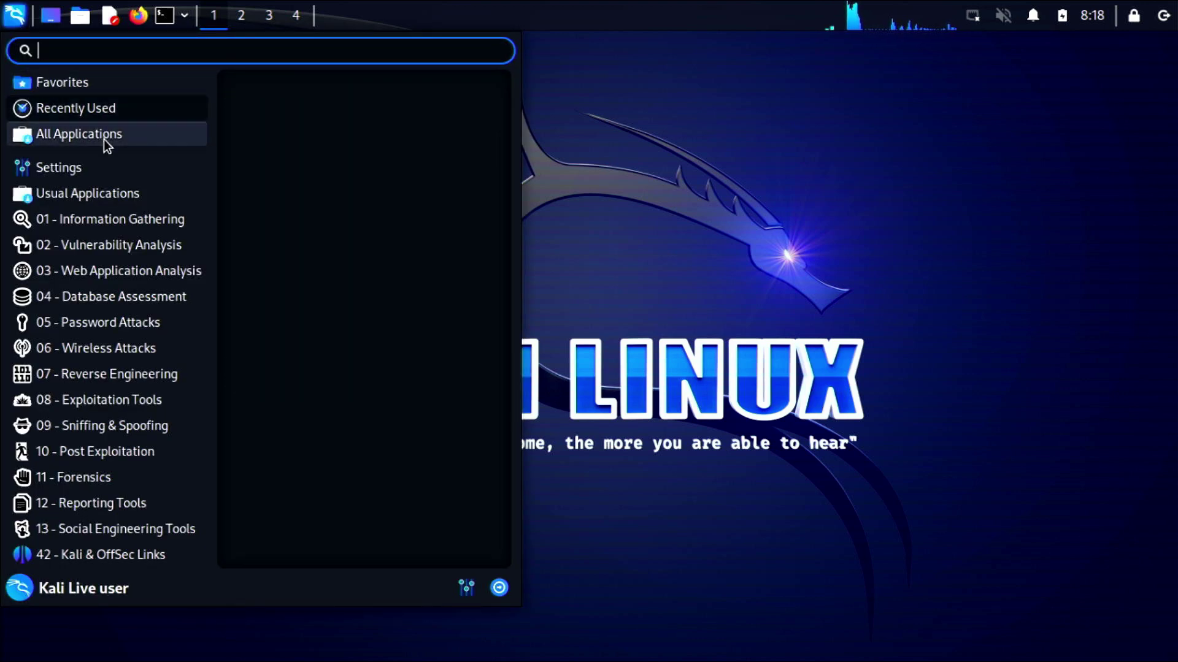
mouse_move(101, 195)
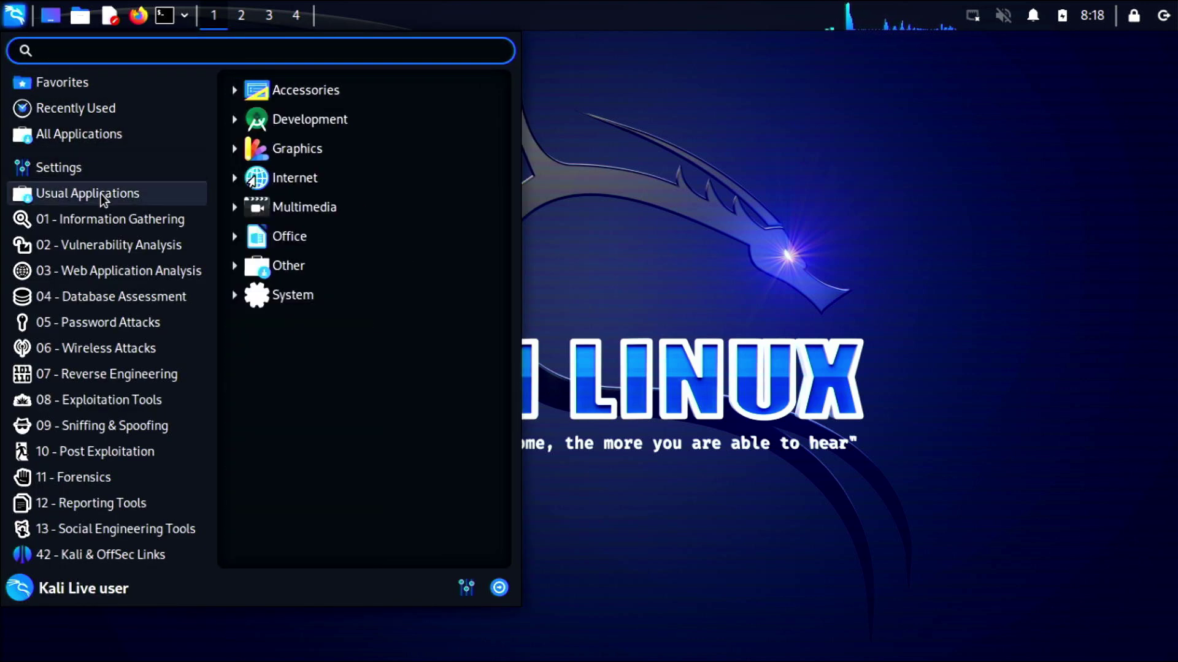
mouse_move(112, 255)
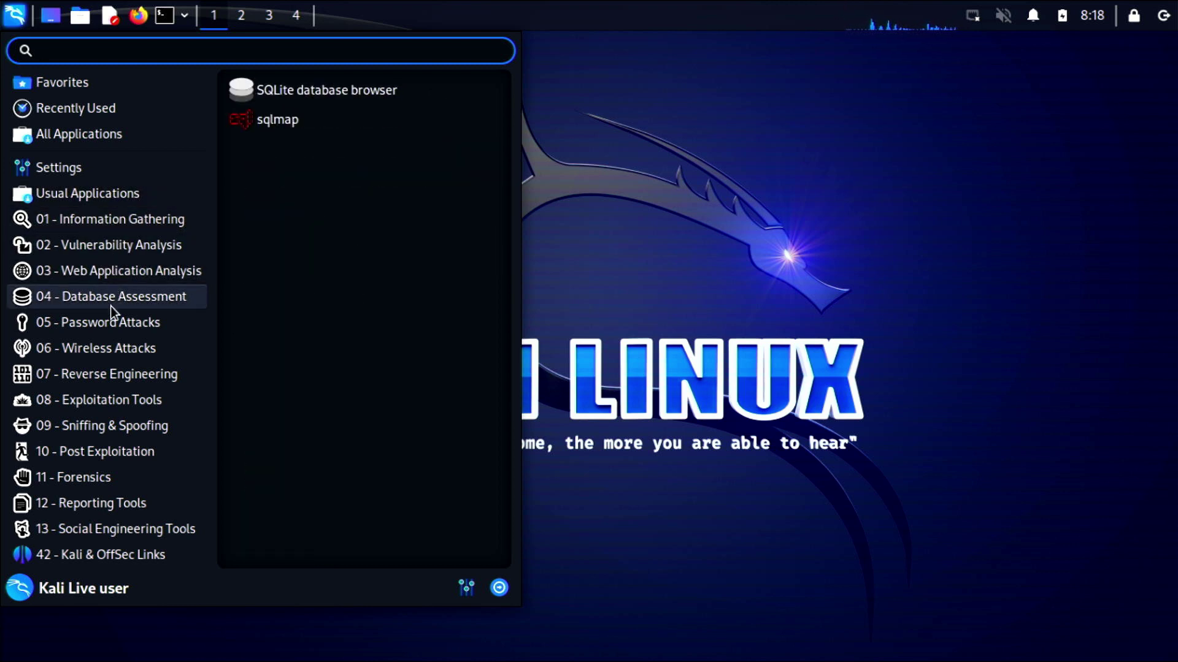
mouse_move(107, 409)
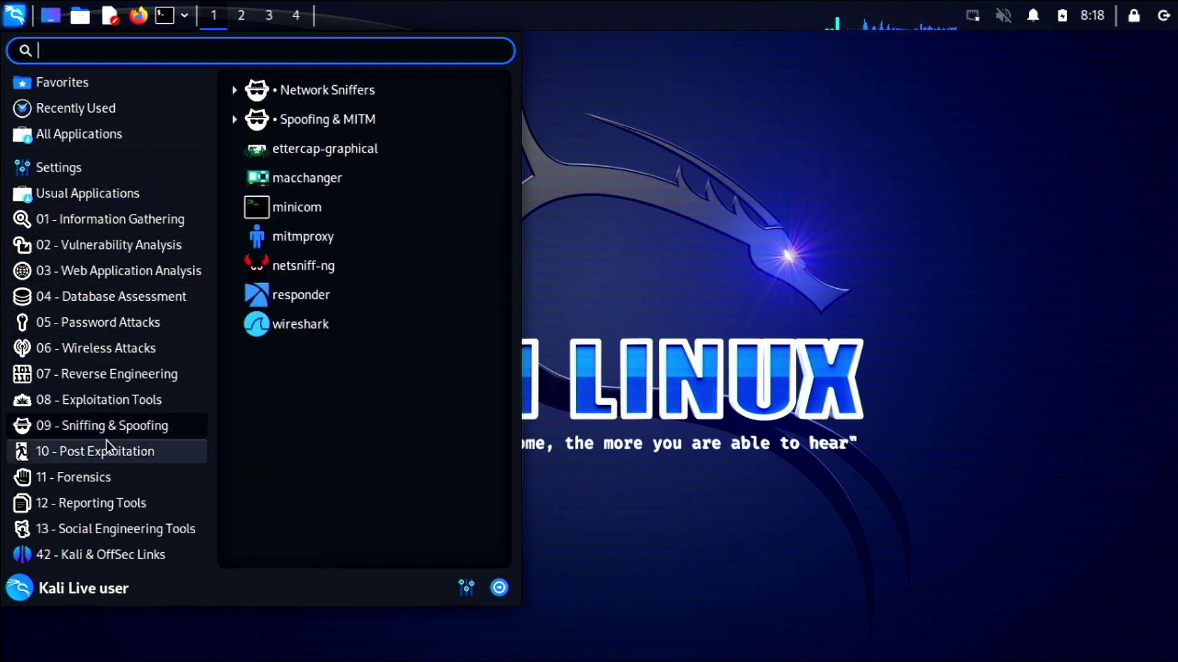
mouse_move(112, 540)
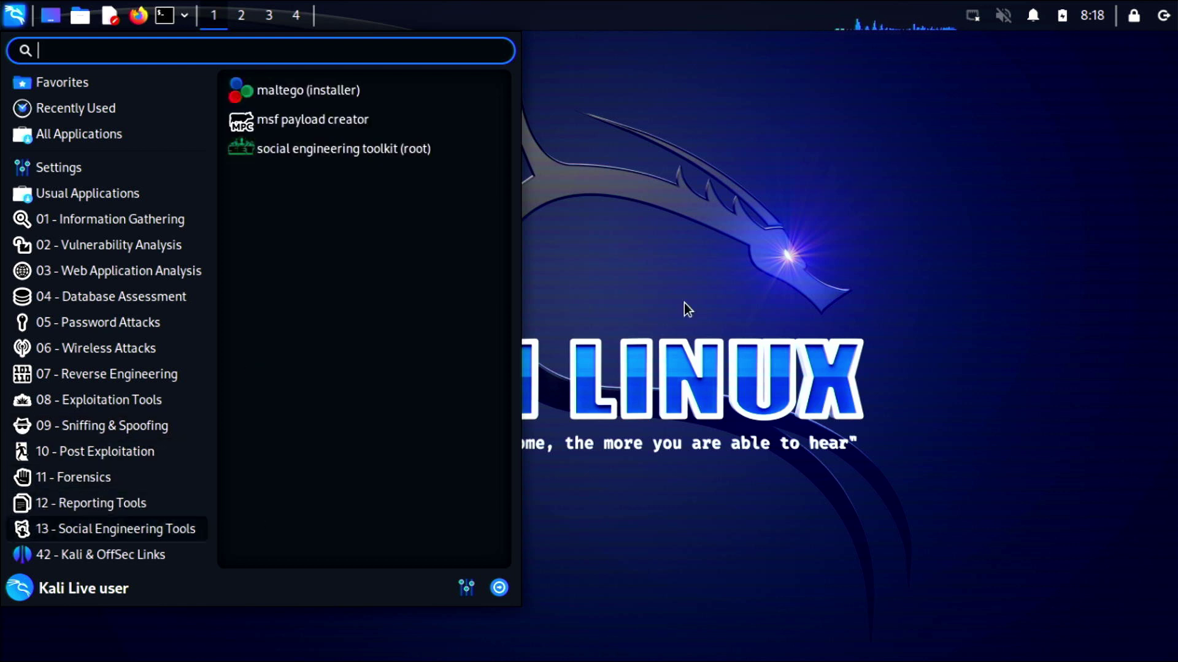
left_click(753, 218)
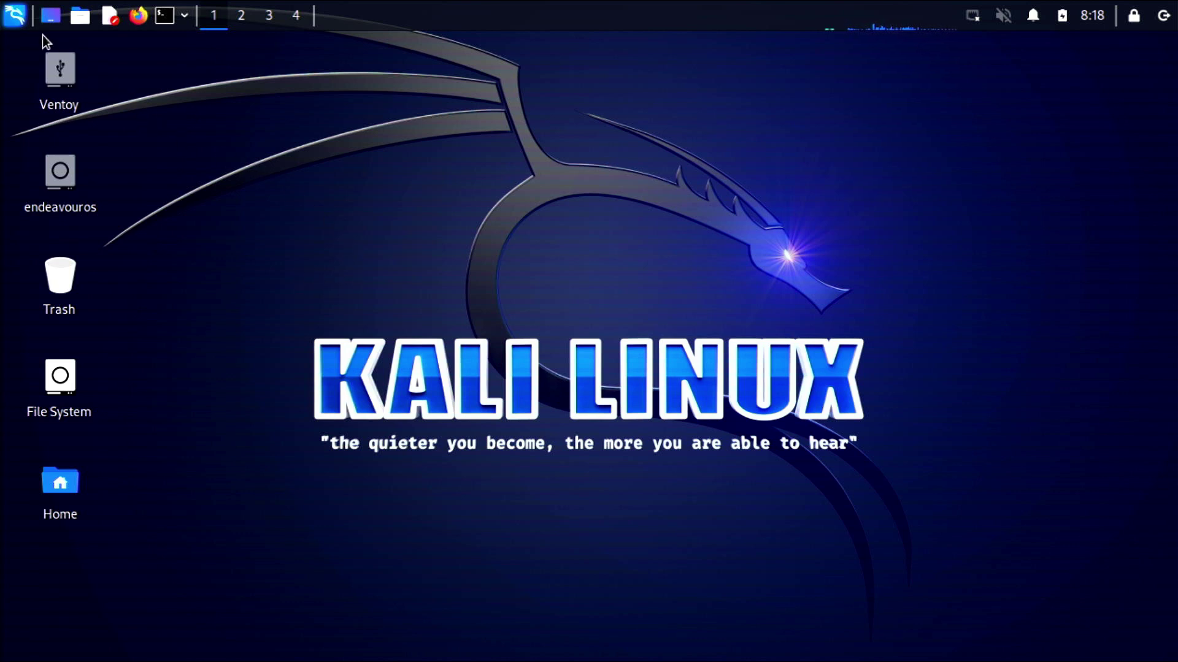
left_click(15, 15)
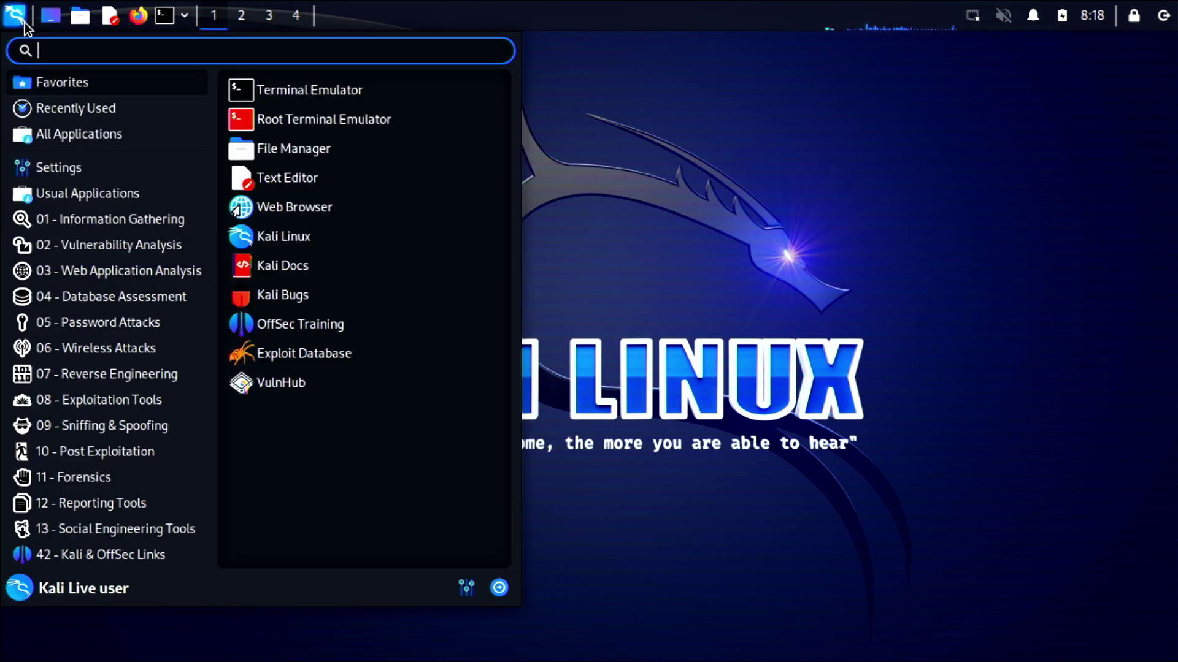
type("inst")
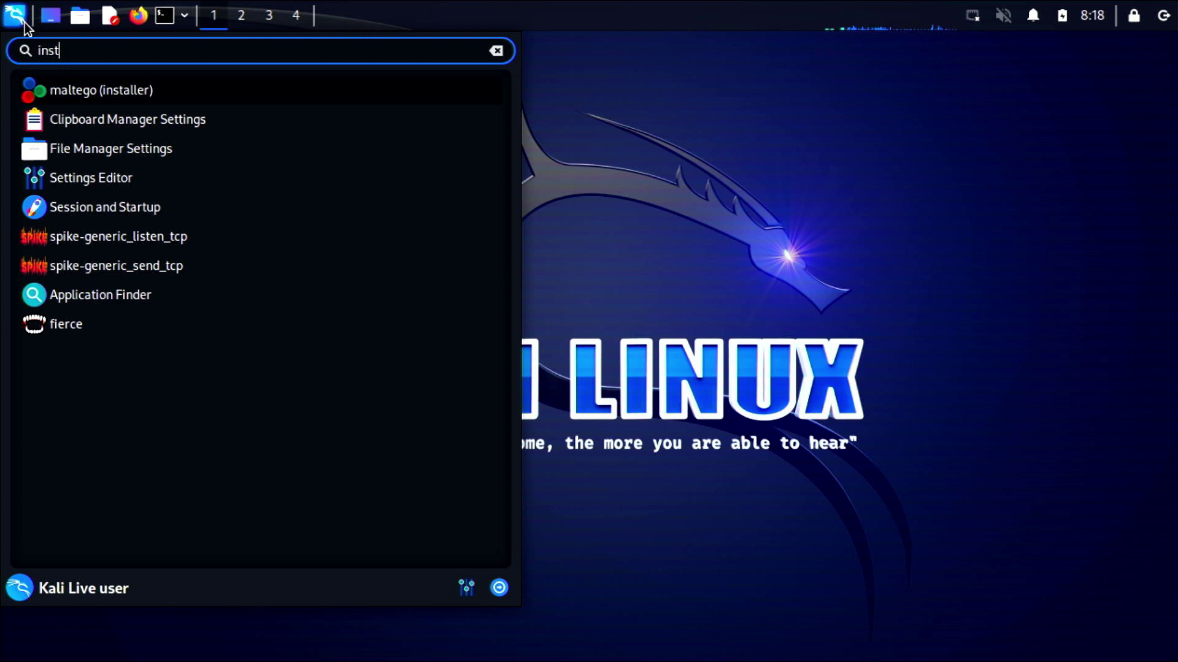
left_click(103, 94)
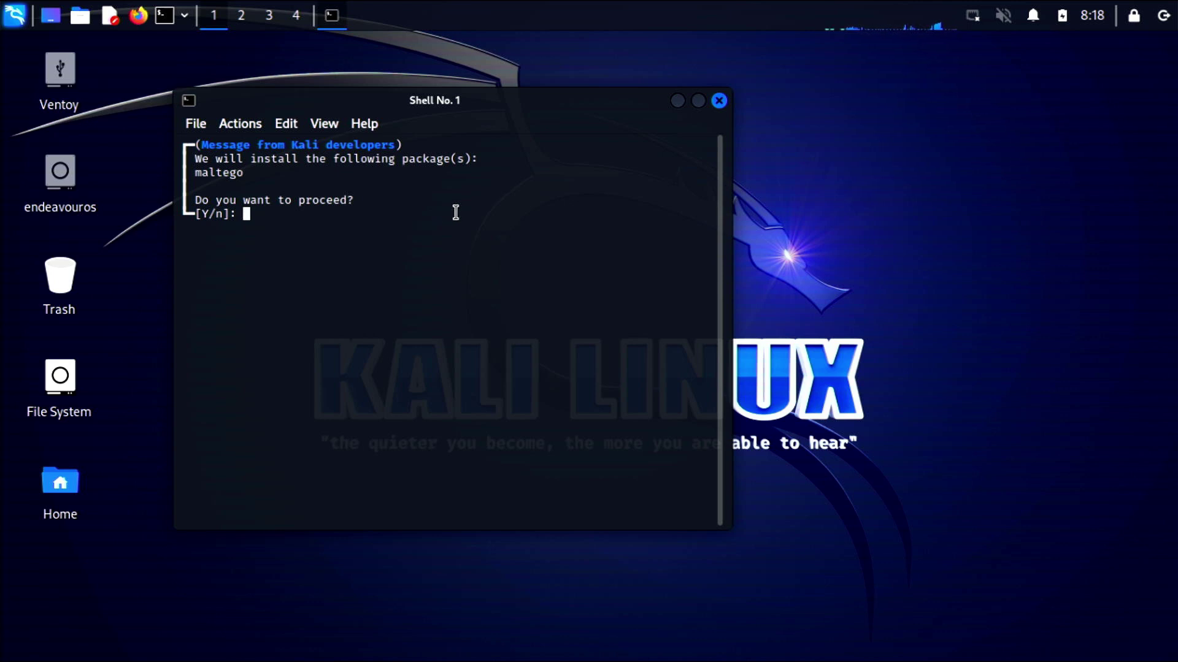
key("Return")
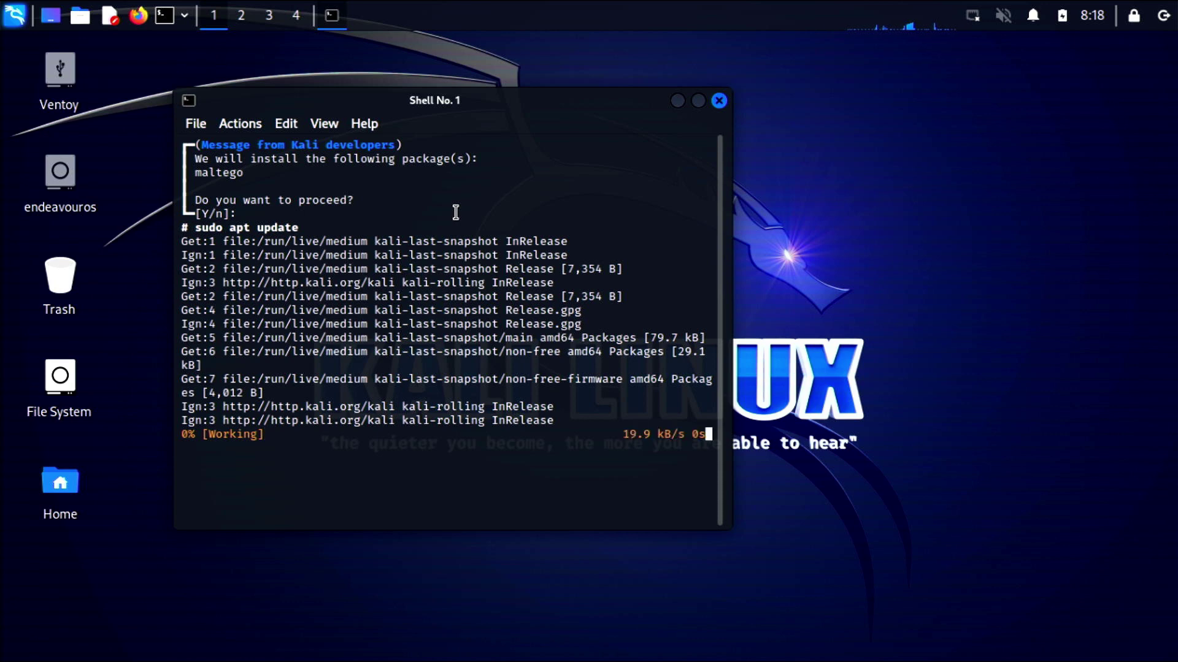
key("alt+F4")
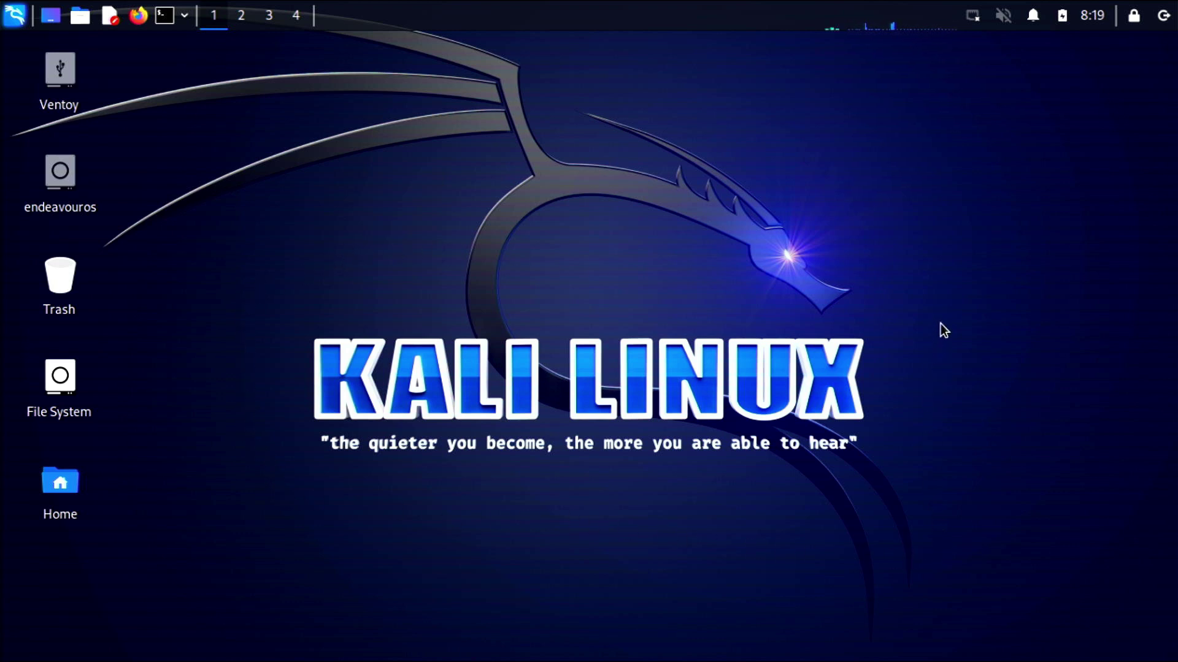
- Check the available Wi-Fi networks from the Kali top panel
mouse_move(899, 22)
left_click(971, 19)
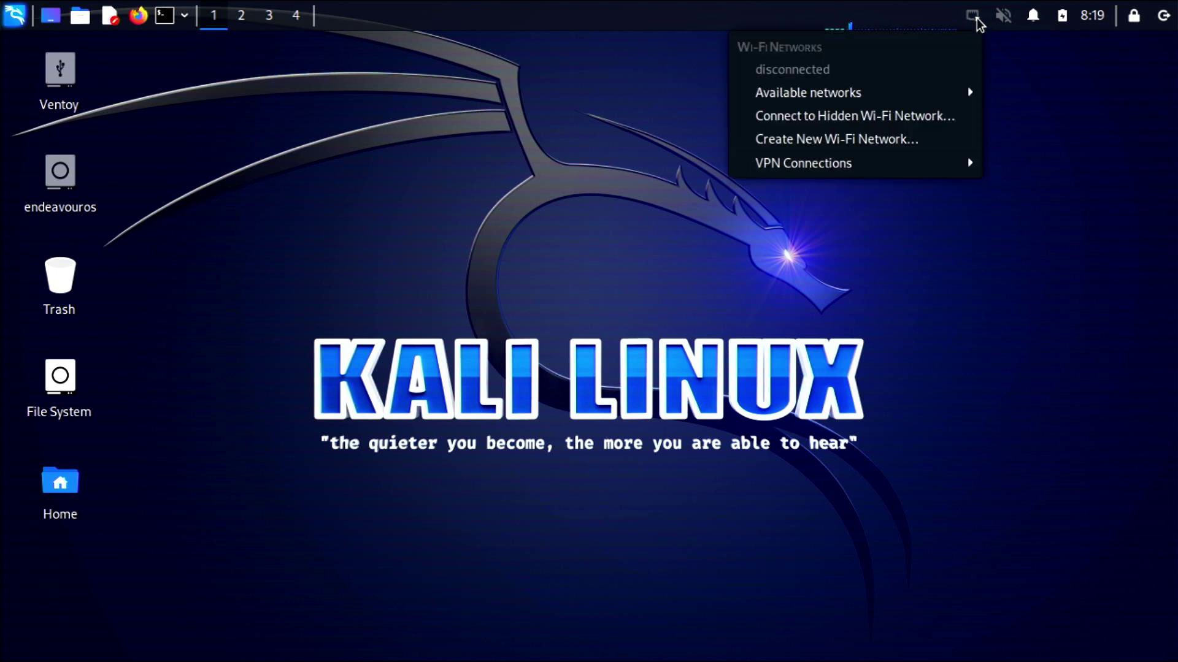
left_click(1067, 71)
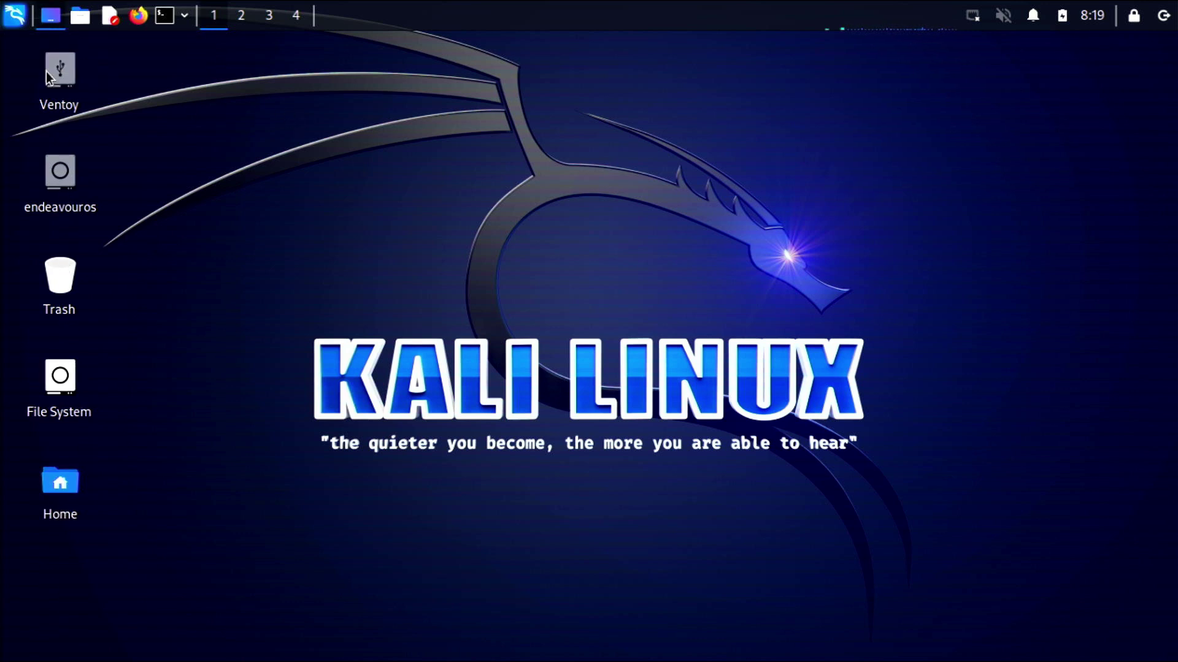
- Open Downloads in the file manager and start creating a new folder there
left_click(83, 23)
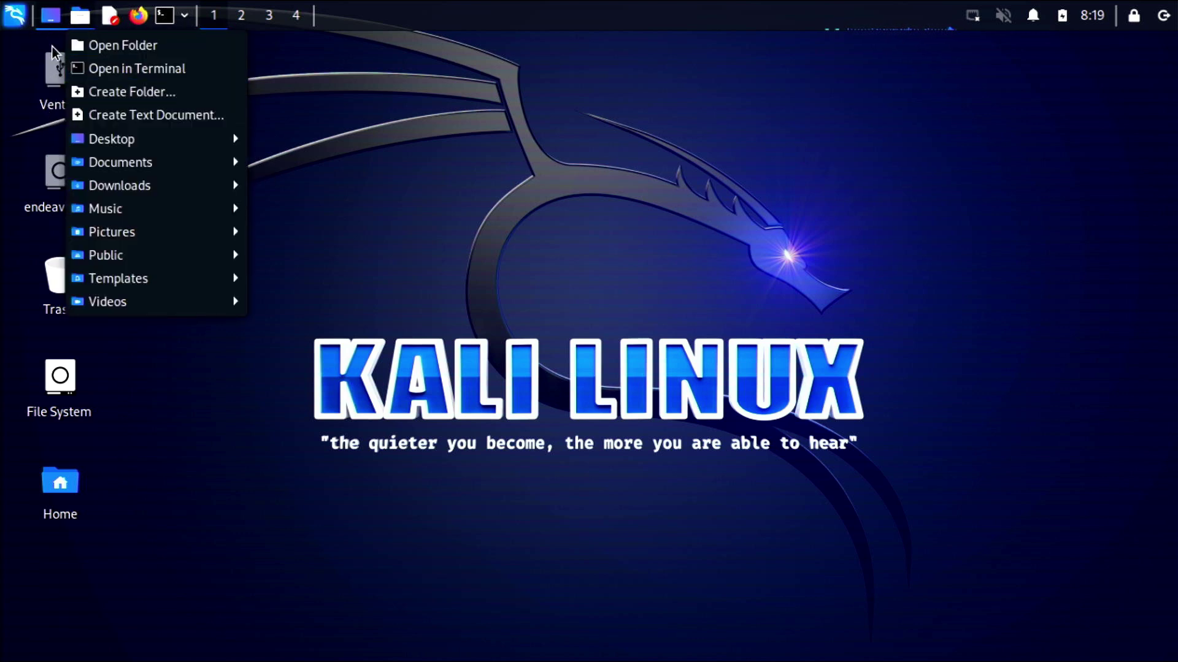
left_click(383, 97)
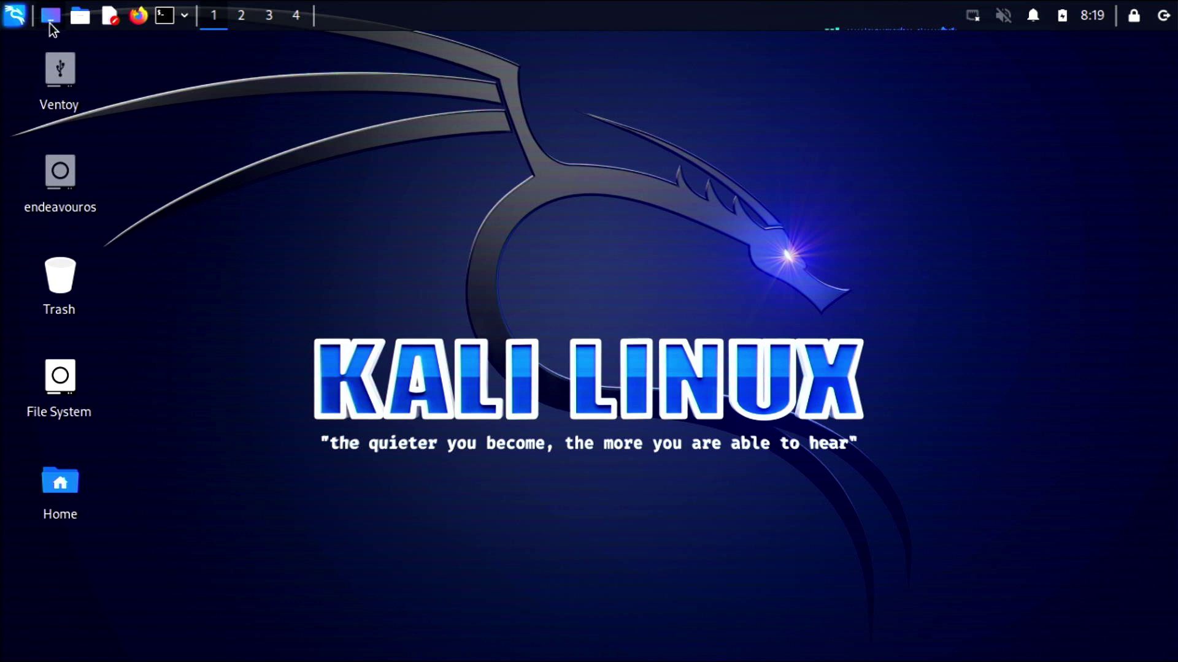
left_click(82, 22)
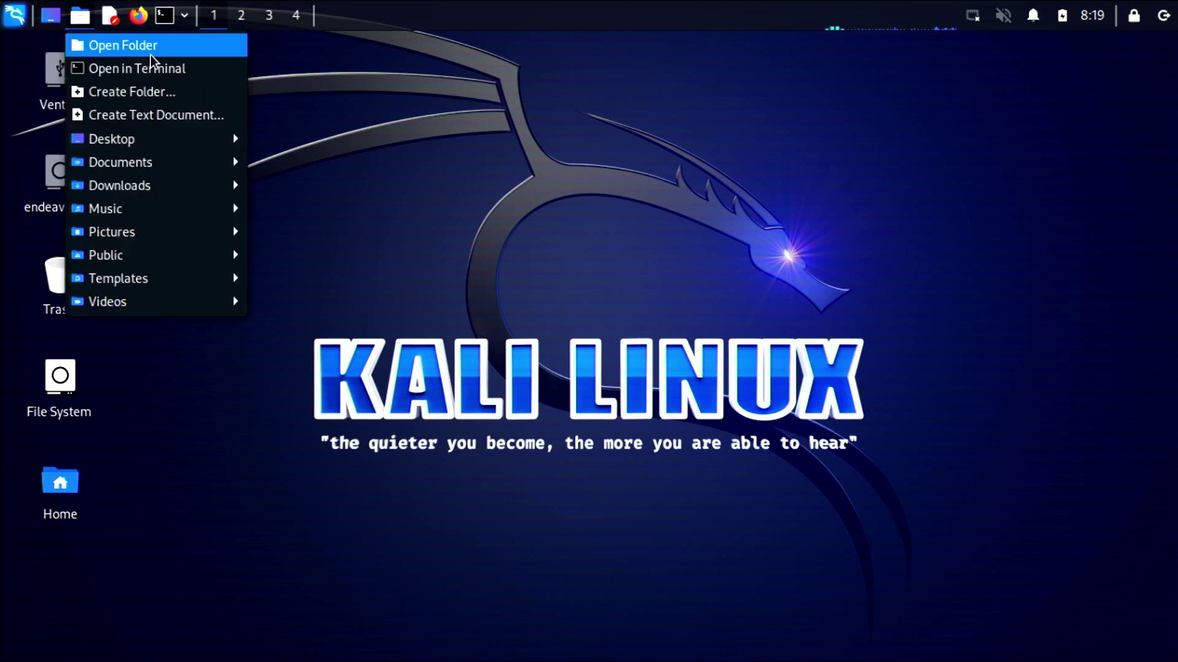
mouse_move(176, 192)
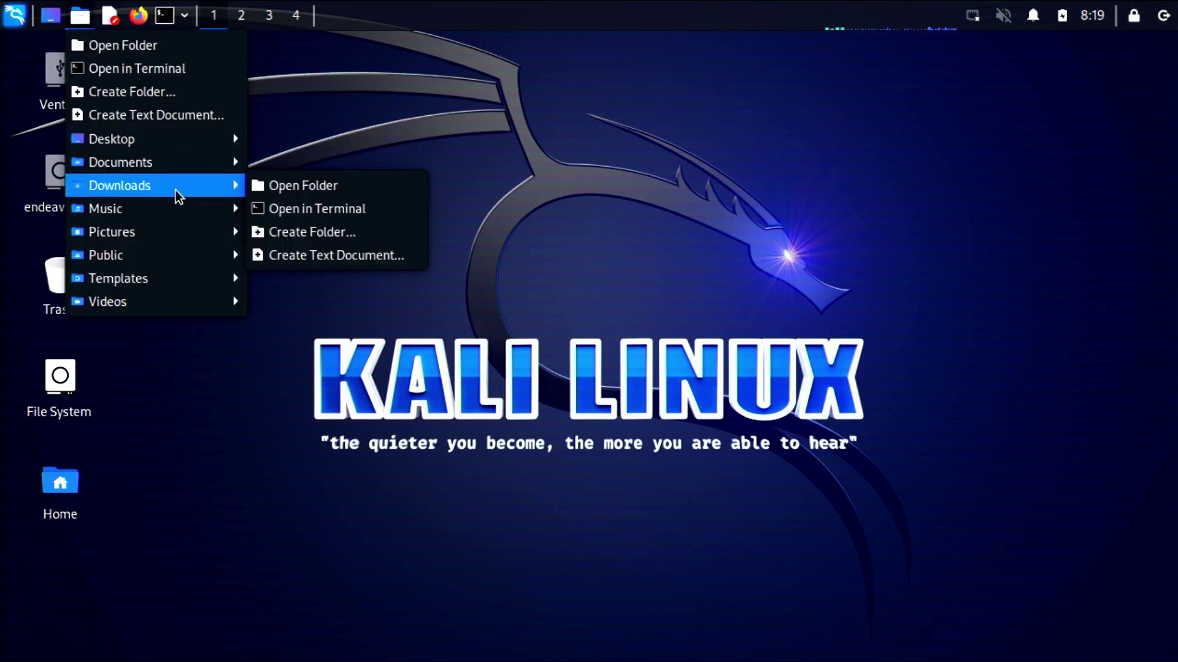
left_click(330, 195)
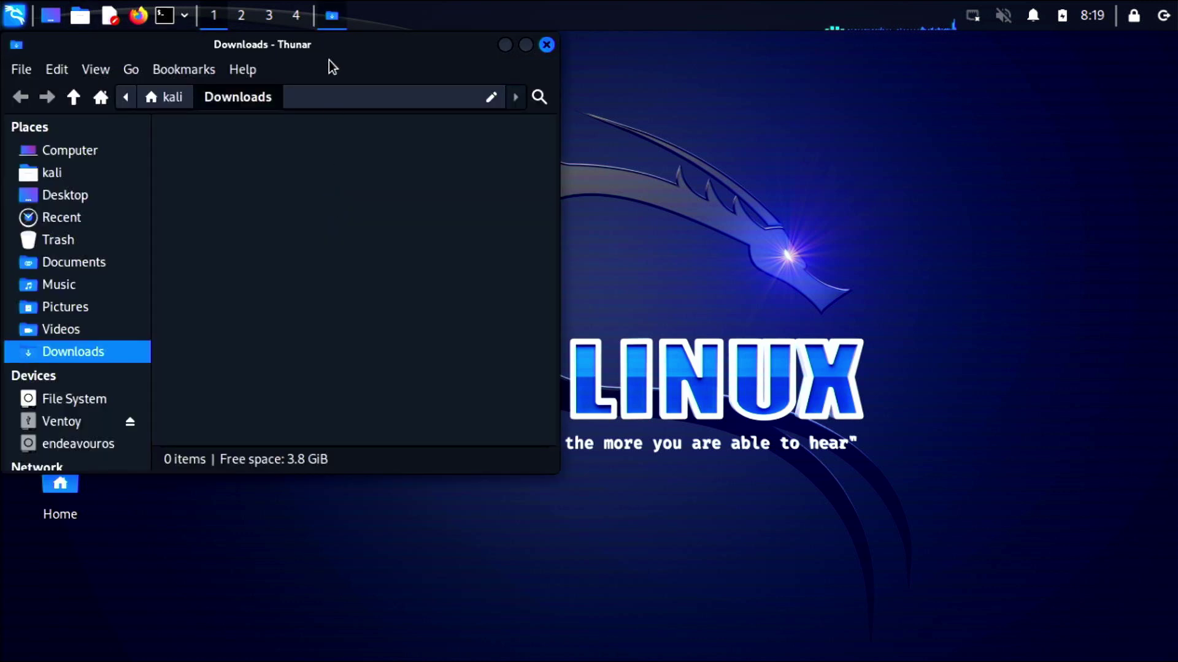
left_click_drag(329, 56, 587, 96)
right_click(557, 259)
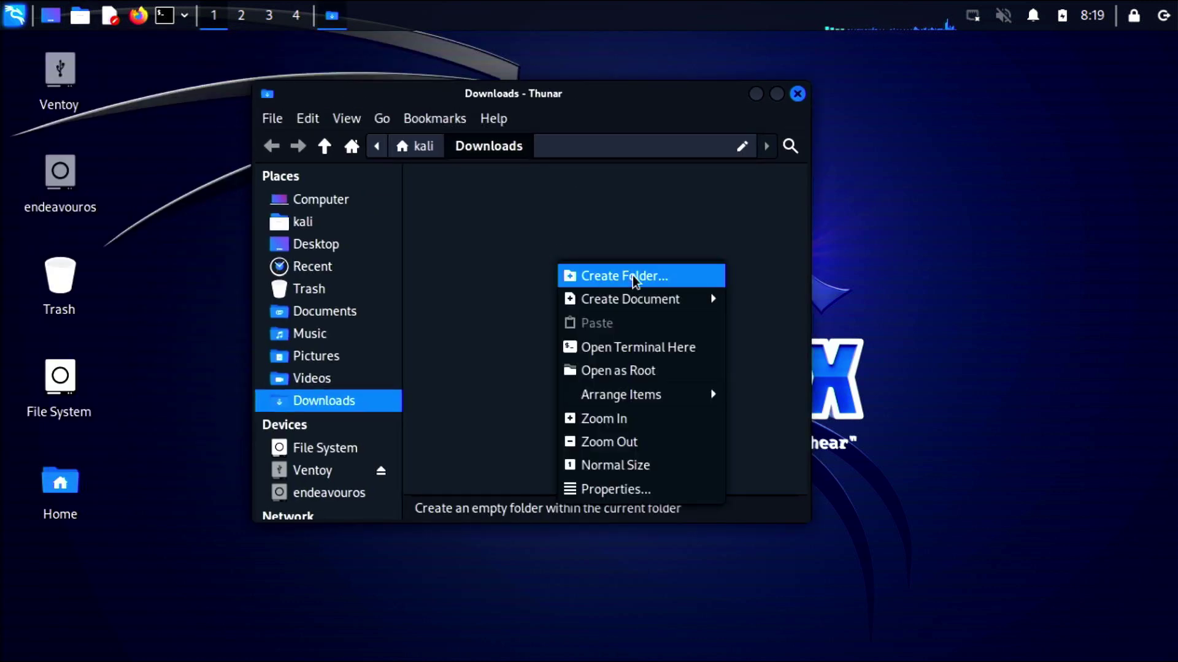
left_click(631, 275)
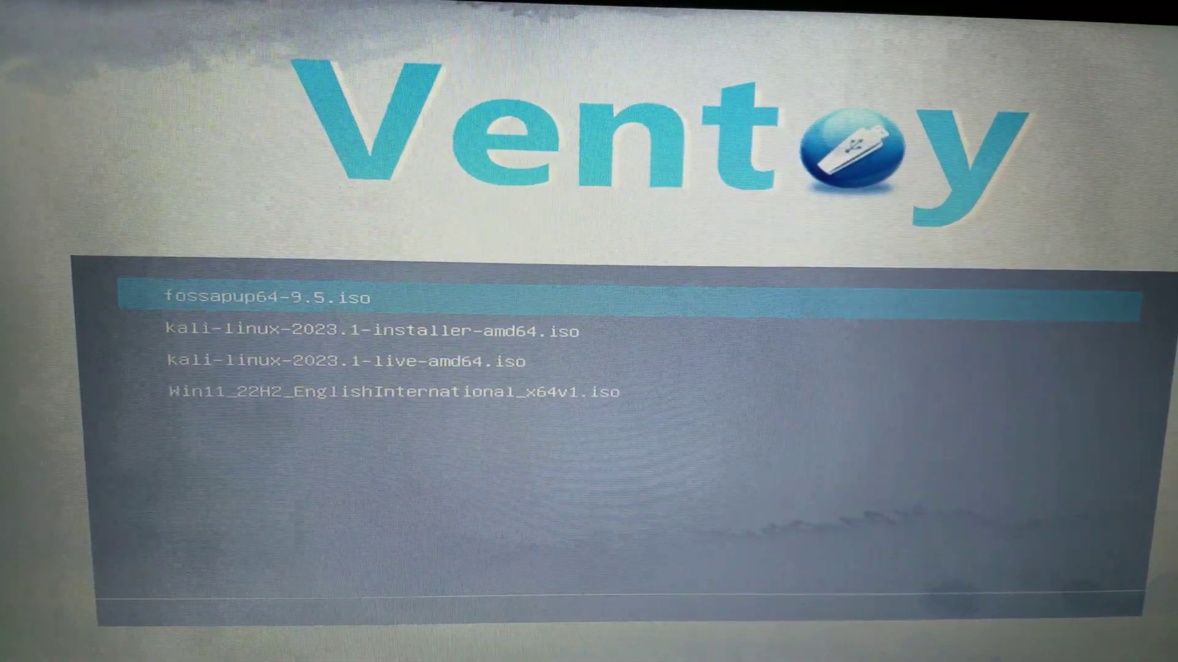
- Boot kali-linux-2023.1-installer-amd64.iso from Ventoy in normal mode
key("Down")
key("Down")
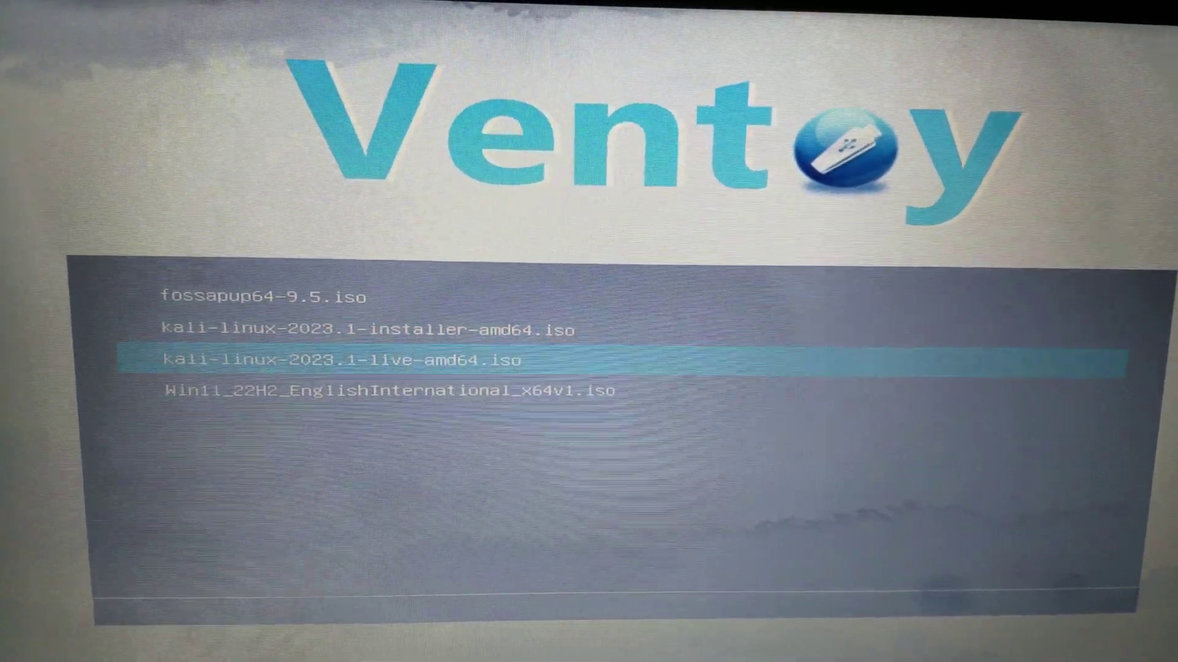
key("Up")
key("Down")
key("Up")
key("Down")
key("Up")
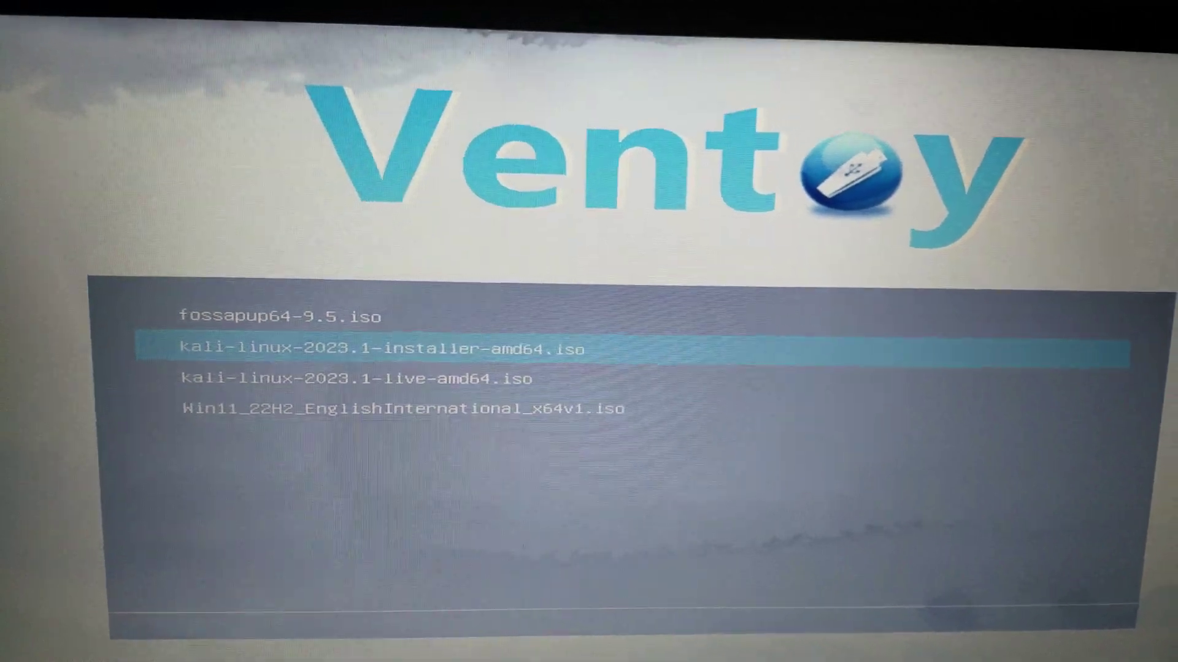
key("Return")
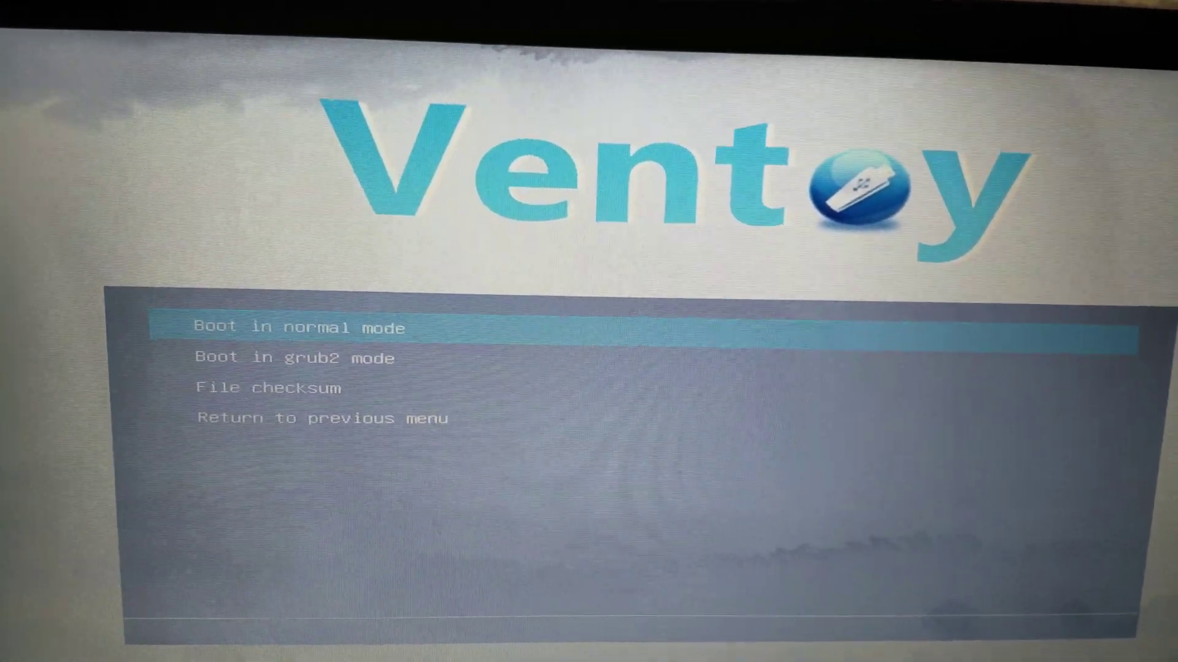
key("Return")
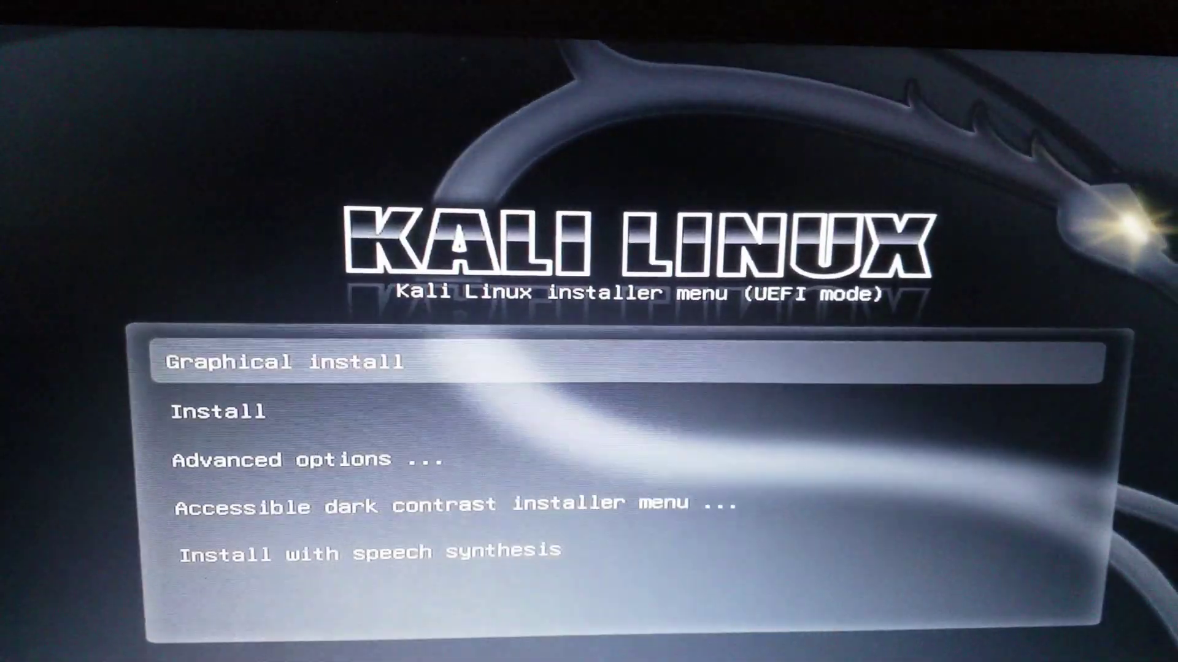
- Start the Graphical install from the Kali boot options
key("Down")
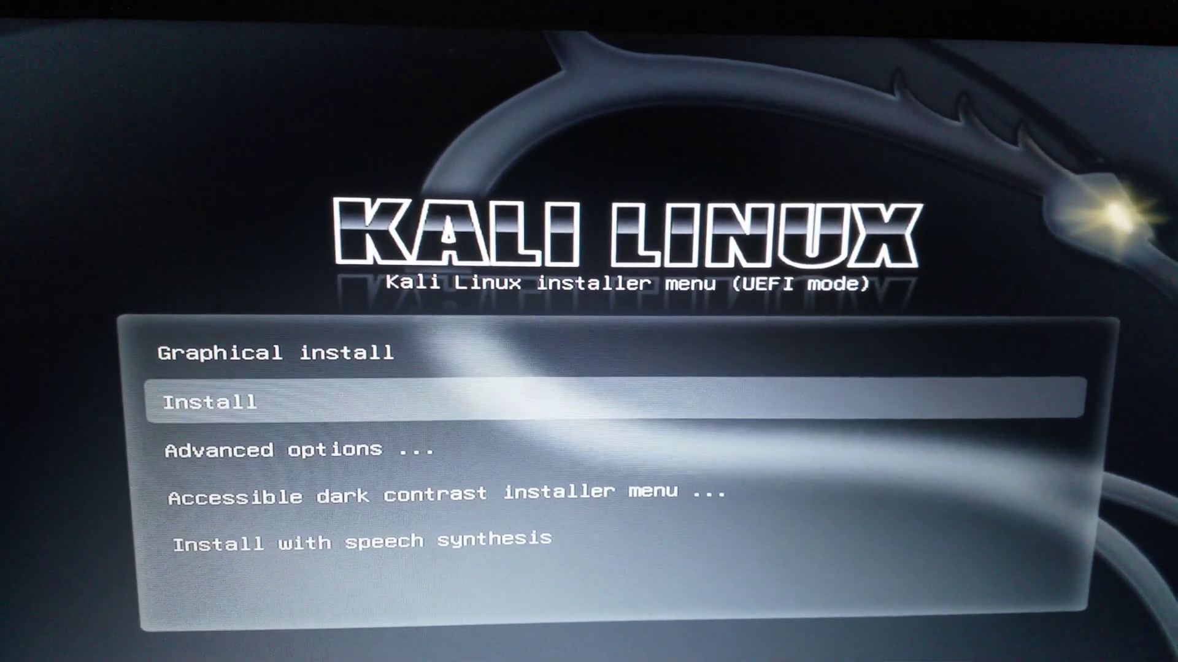
key("Down")
key("Down")
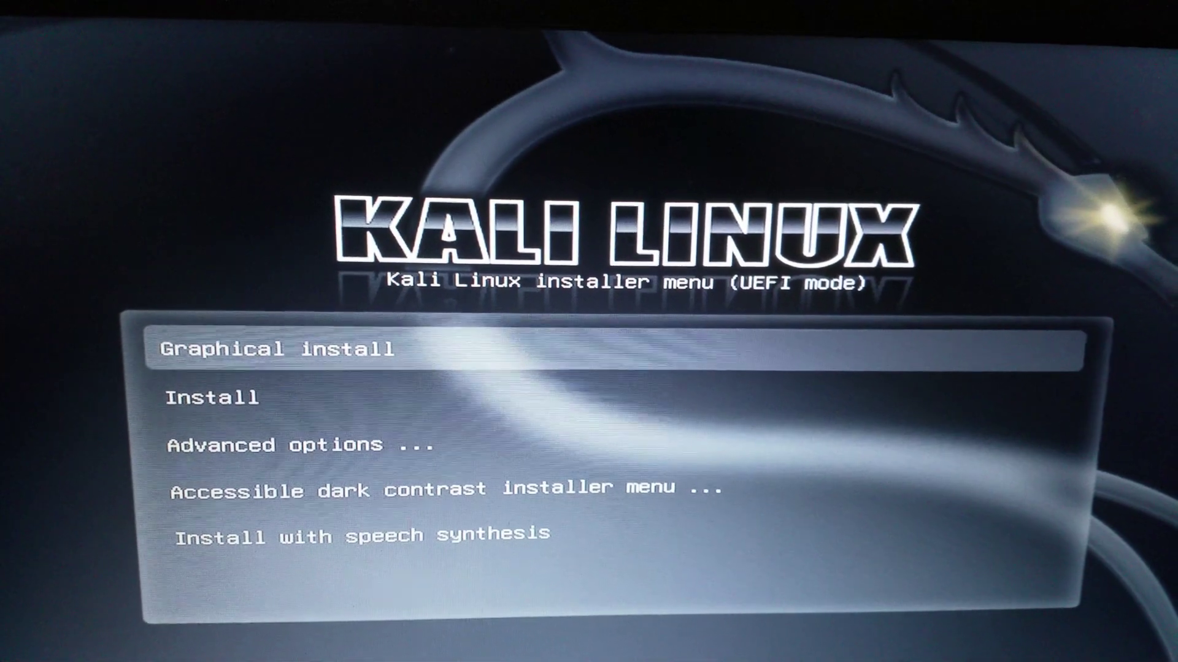
key("Return")
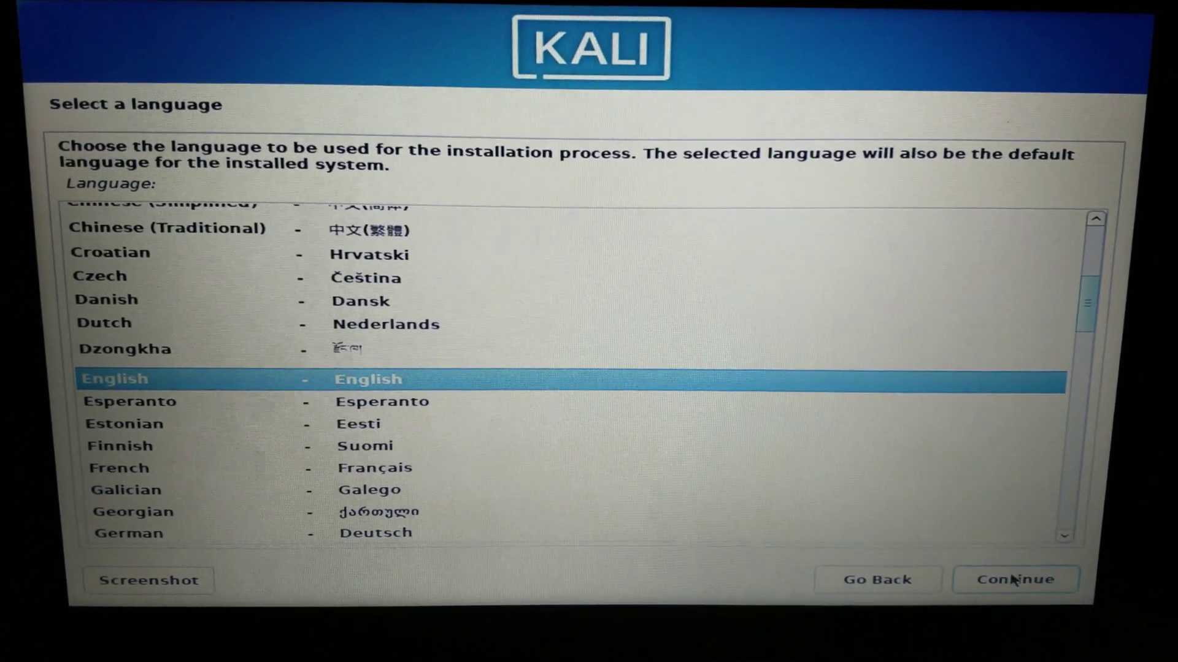
- Keep English as the language, set the location to South Africa, and browse the keymap list
left_click(1011, 587)
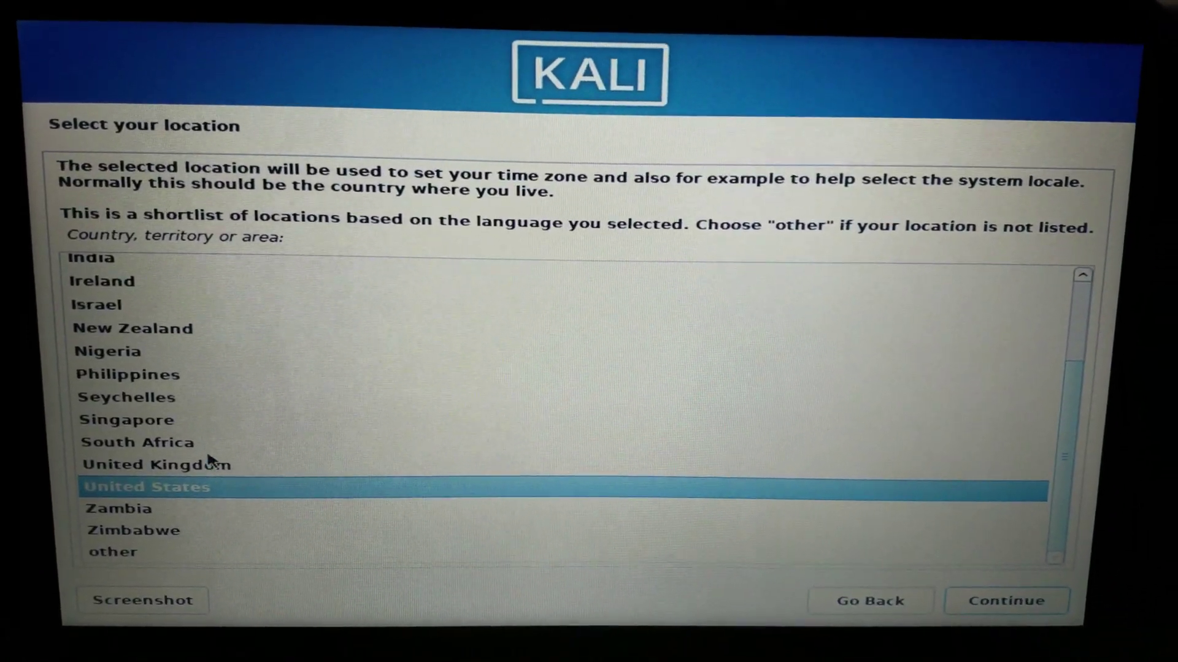
left_click(203, 446)
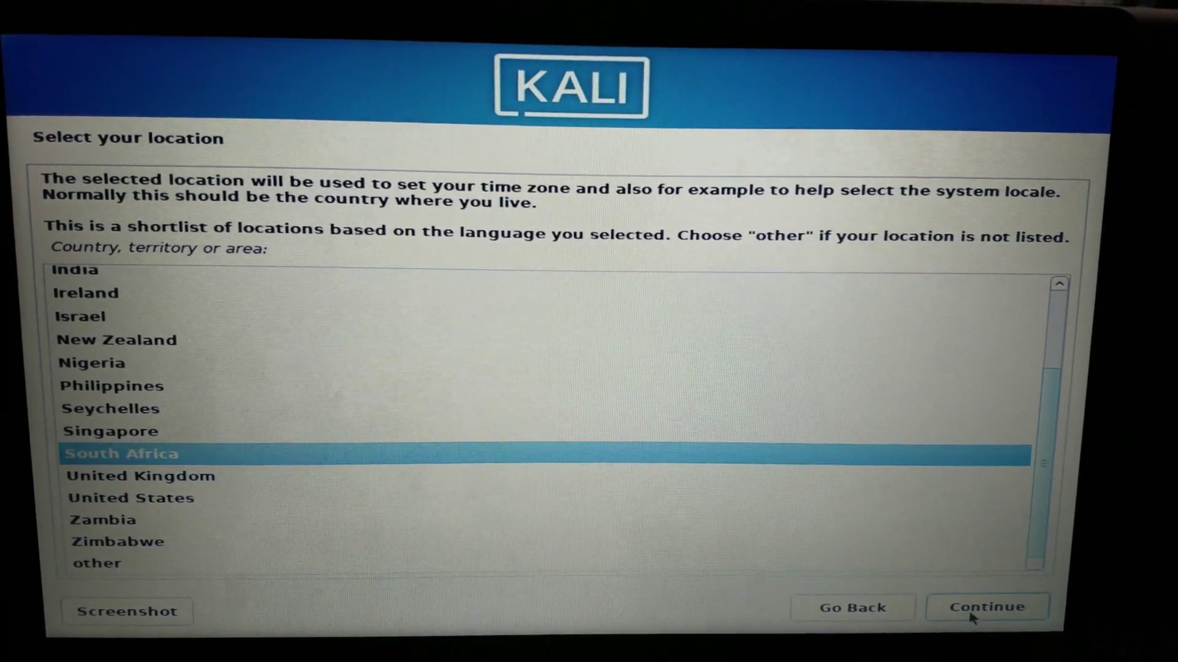
left_click(969, 621)
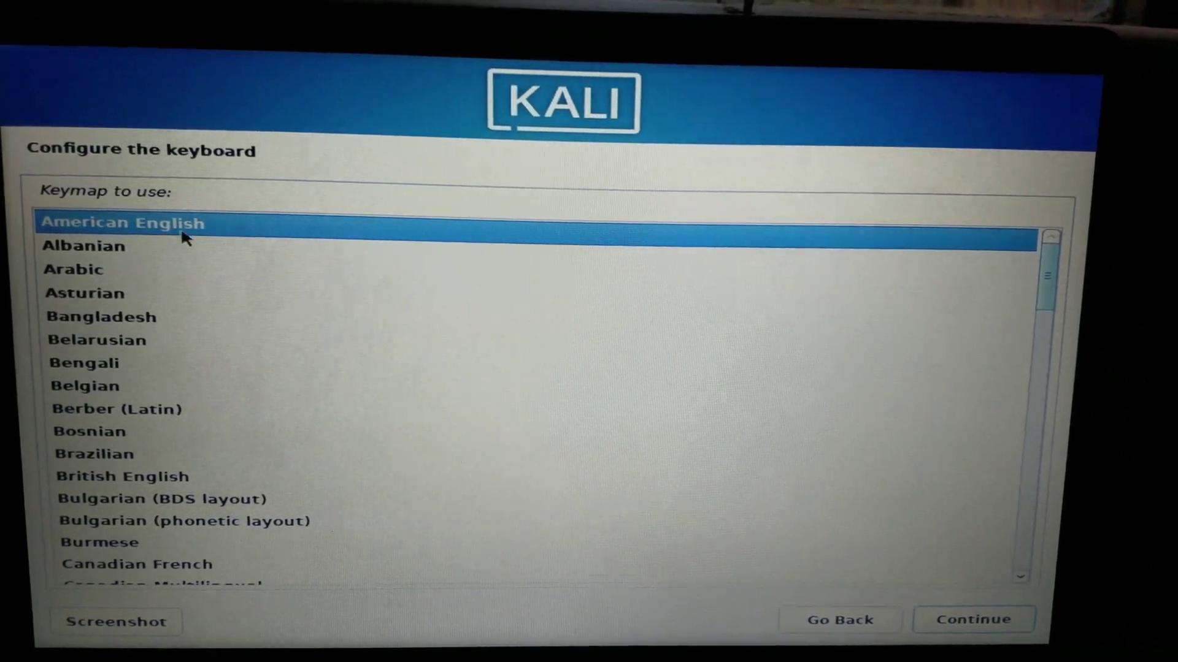
scroll(276, 342, "down", 3)
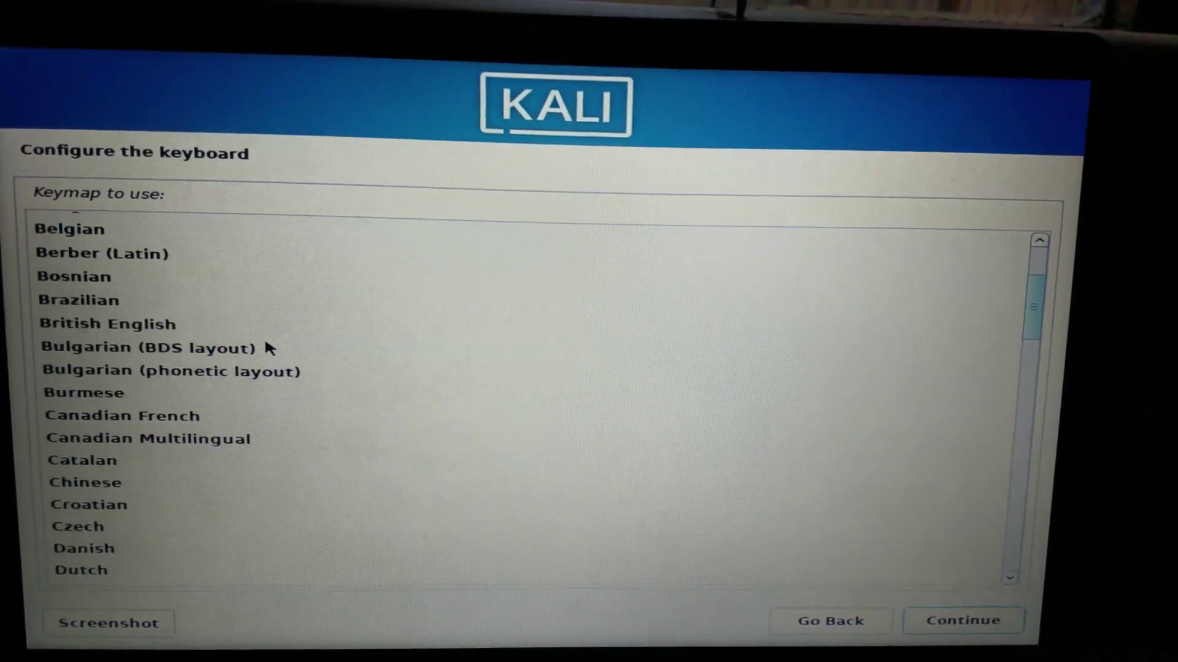
scroll(265, 347, "down", 6)
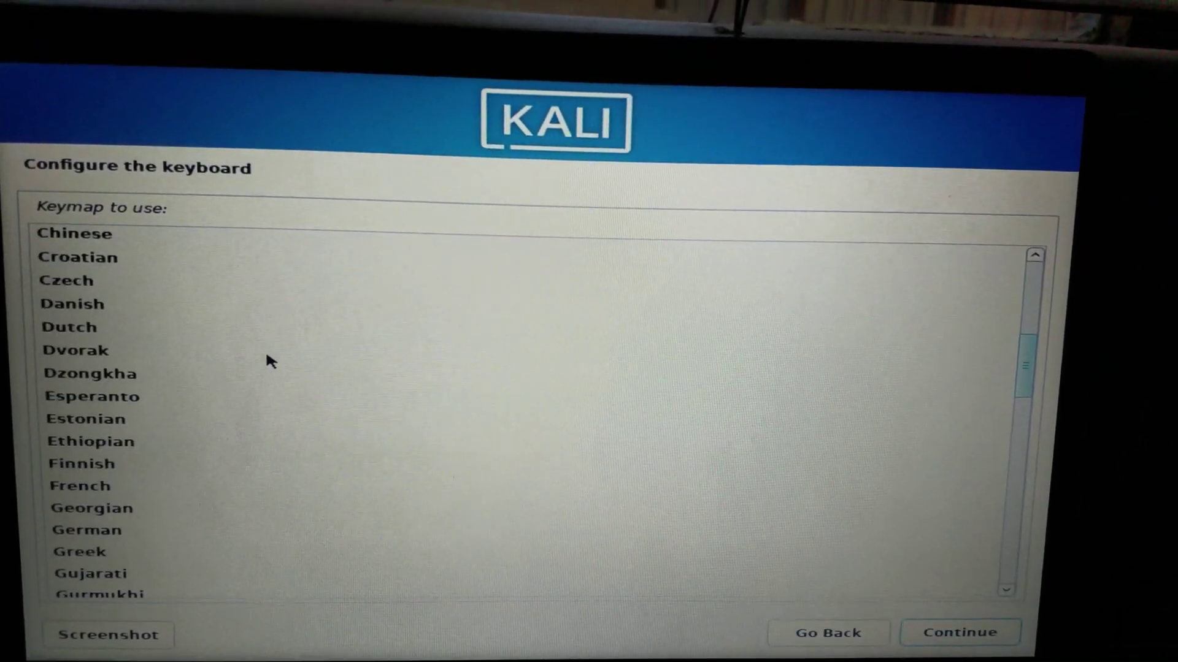
scroll(262, 355, "down", 8)
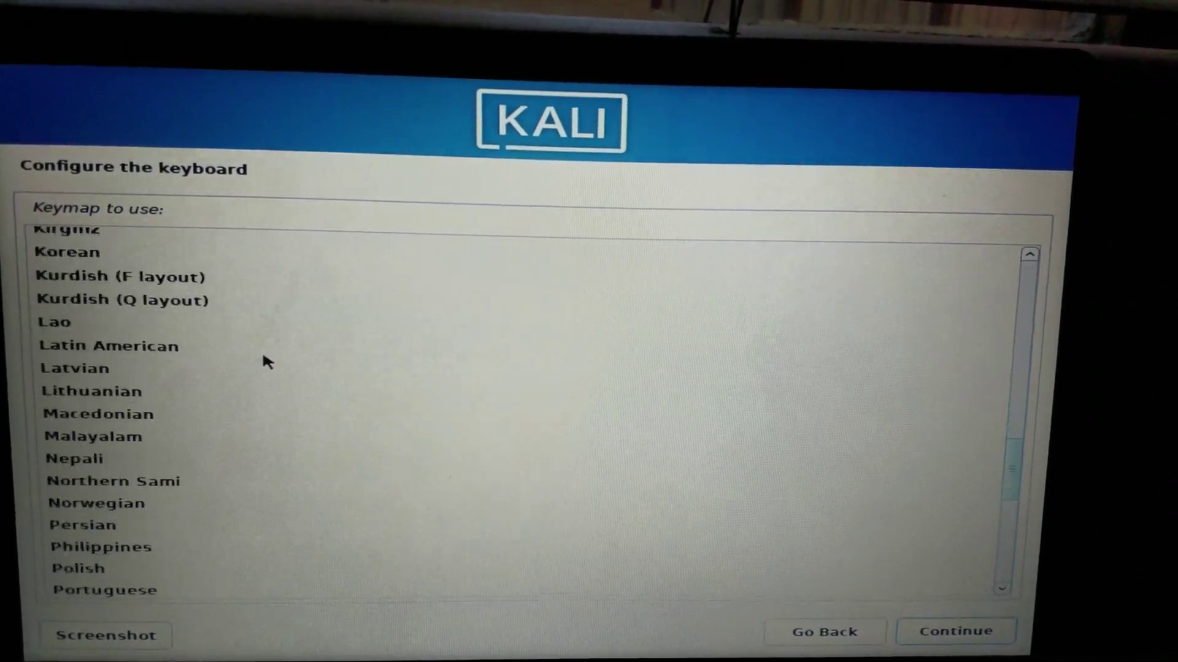
scroll(265, 364, "down", 5)
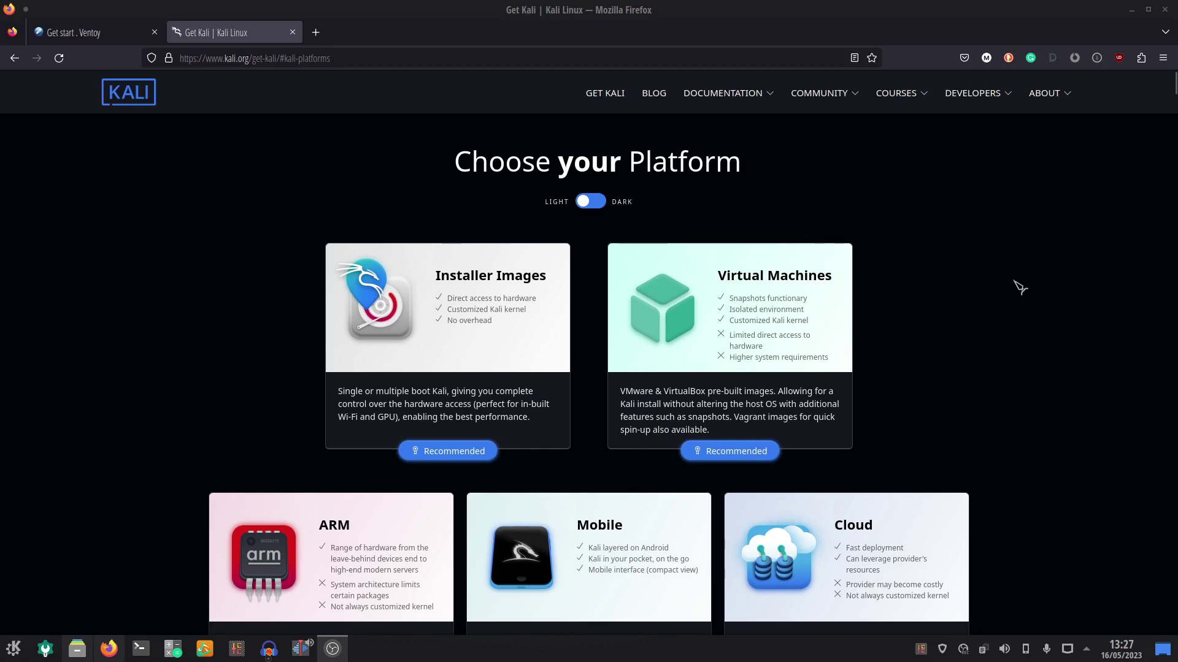
- Scroll up and down the Get Kali page to survey its download sections
scroll(1045, 283, "down", 10)
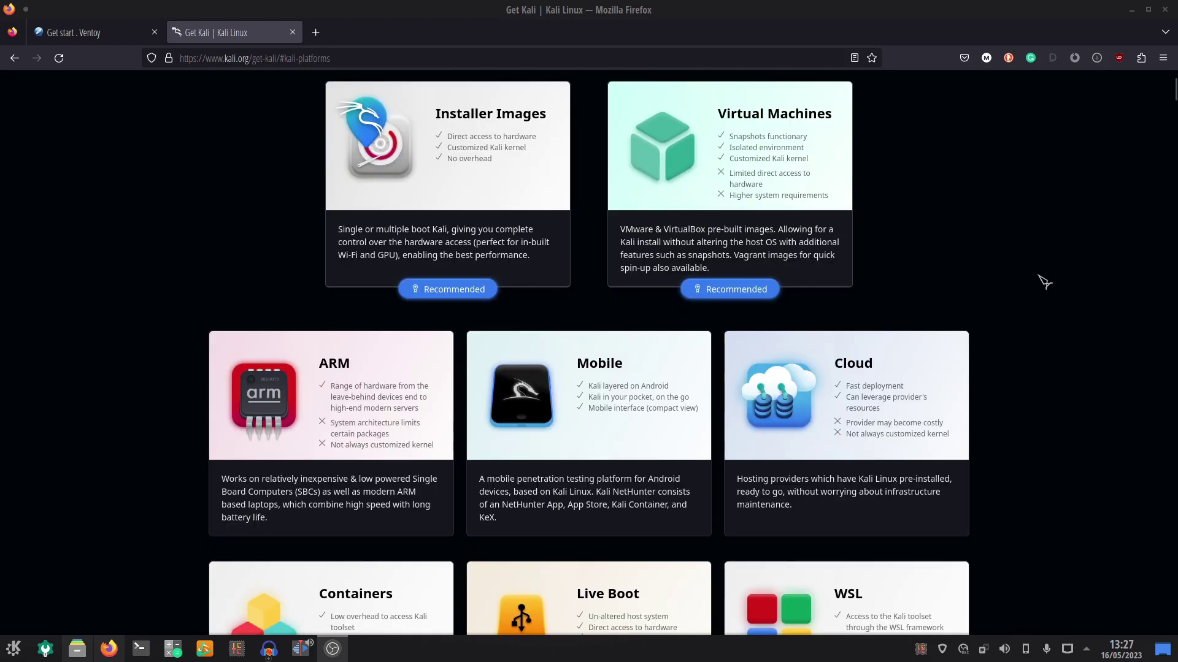
scroll(1044, 282, "up", 2)
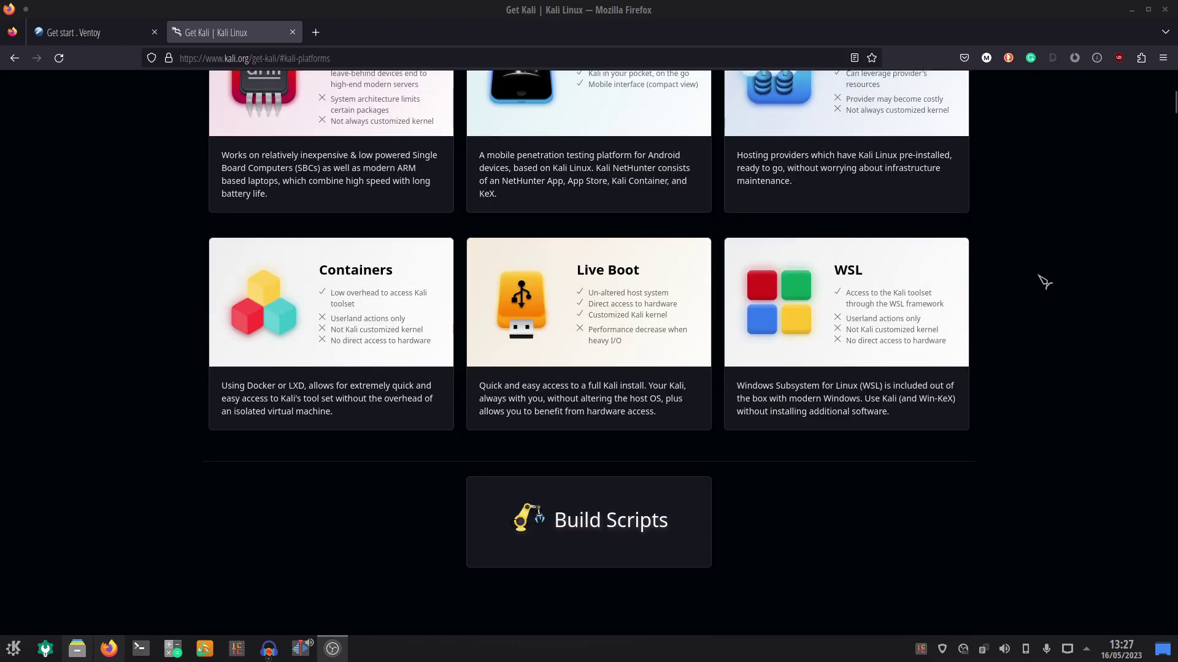
scroll(1044, 282, "down", 6)
scroll(1045, 282, "up", 20)
scroll(1045, 282, "down", 3)
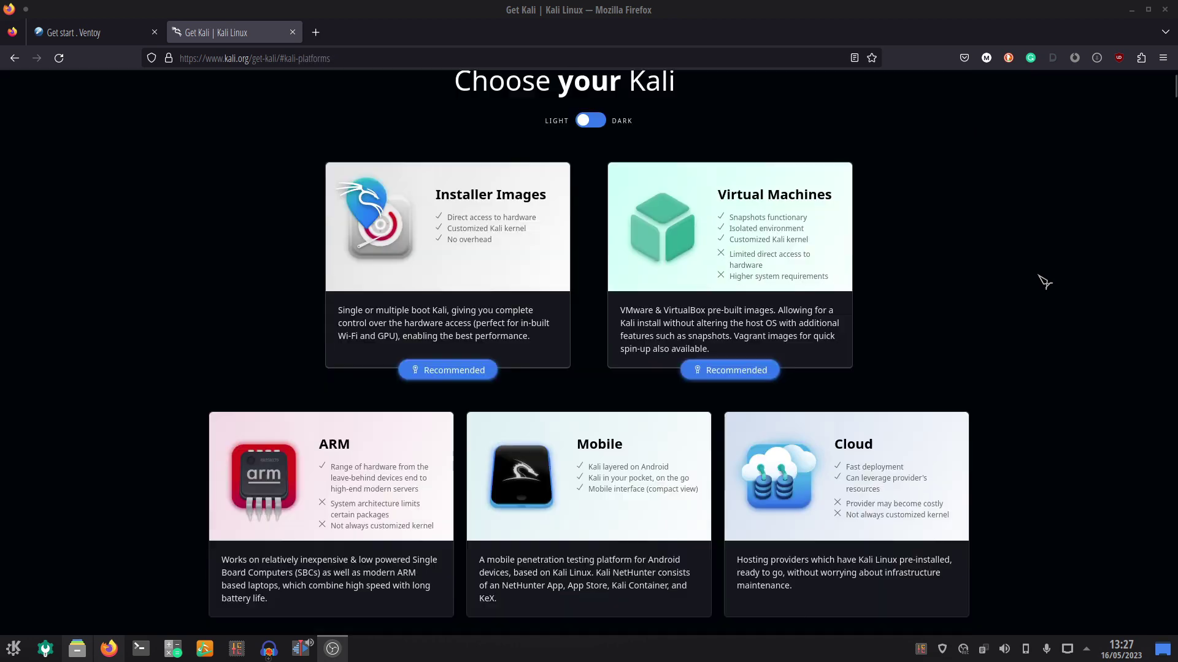
scroll(1045, 282, "down", 4)
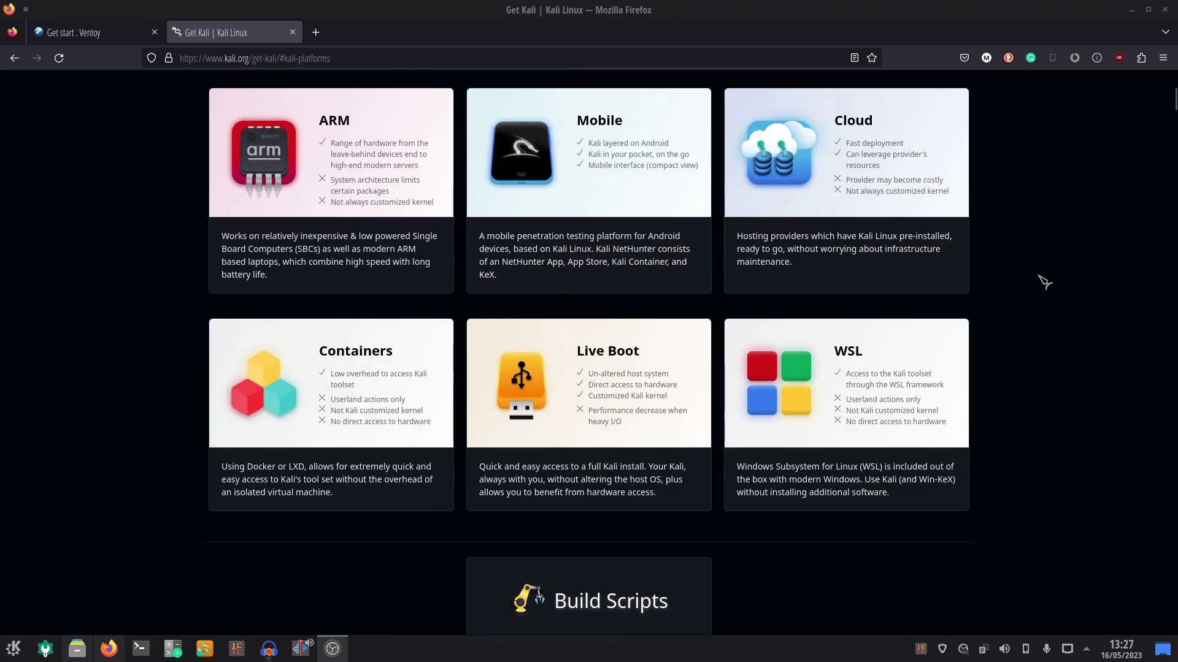
scroll(1044, 282, "down", 5)
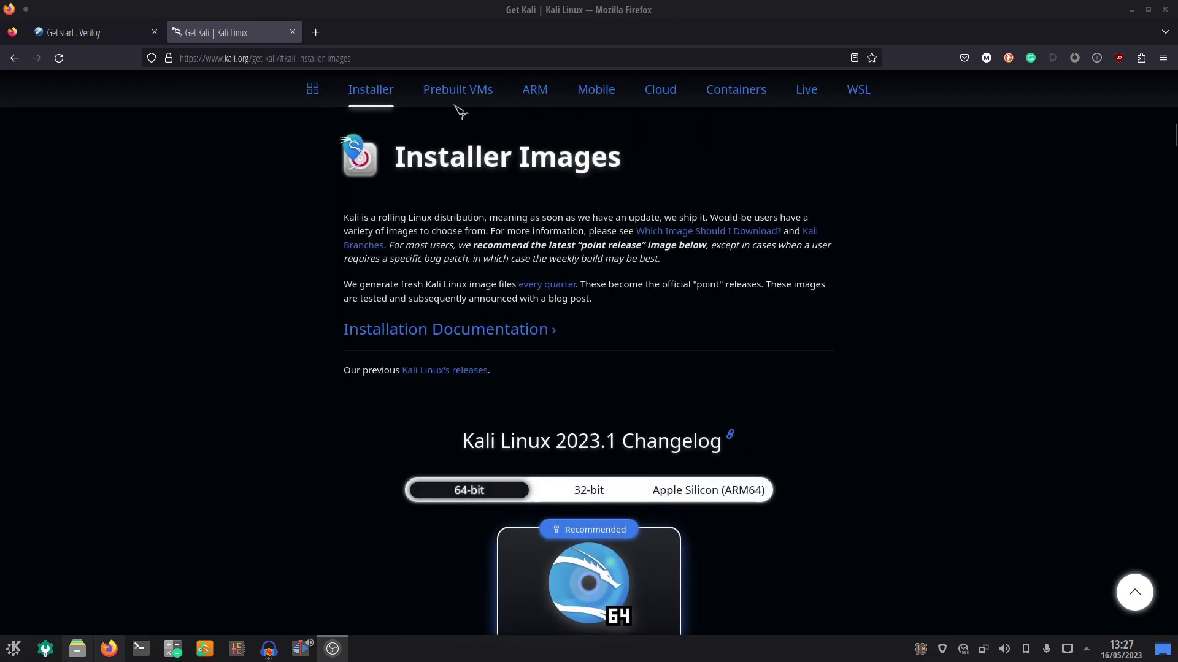
- Jump in turn to the Live Boot, Containers and Cloud download sections
left_click(806, 94)
left_click(742, 93)
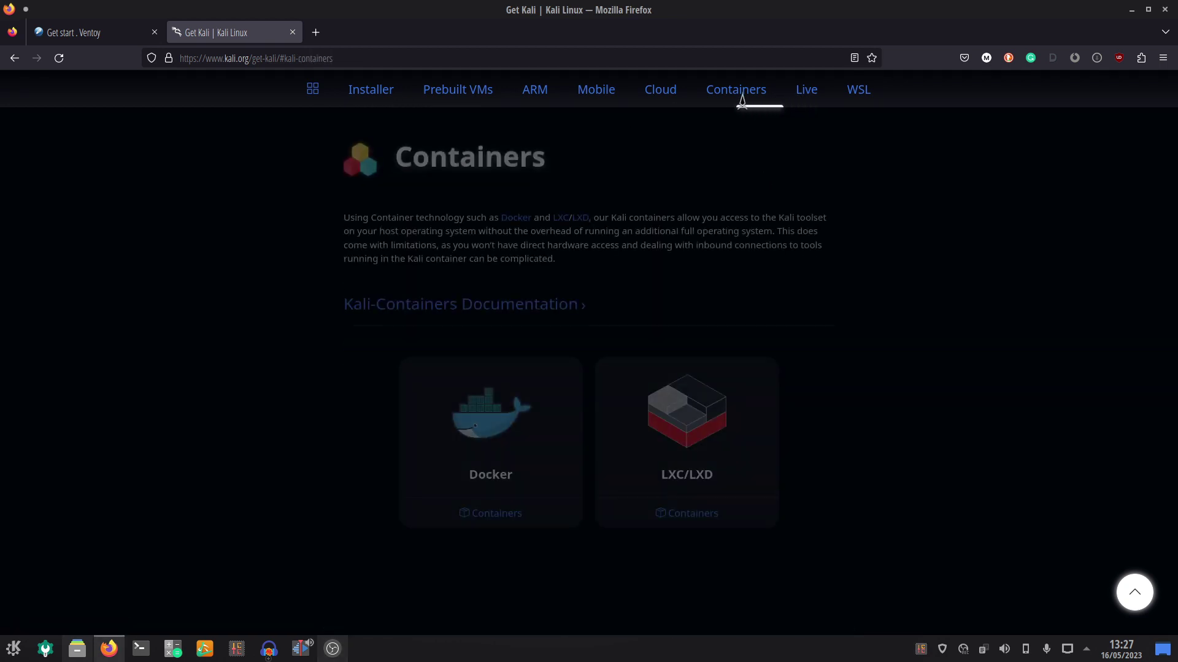
left_click(651, 97)
scroll(854, 411, "down", 4)
scroll(855, 372, "up", 3)
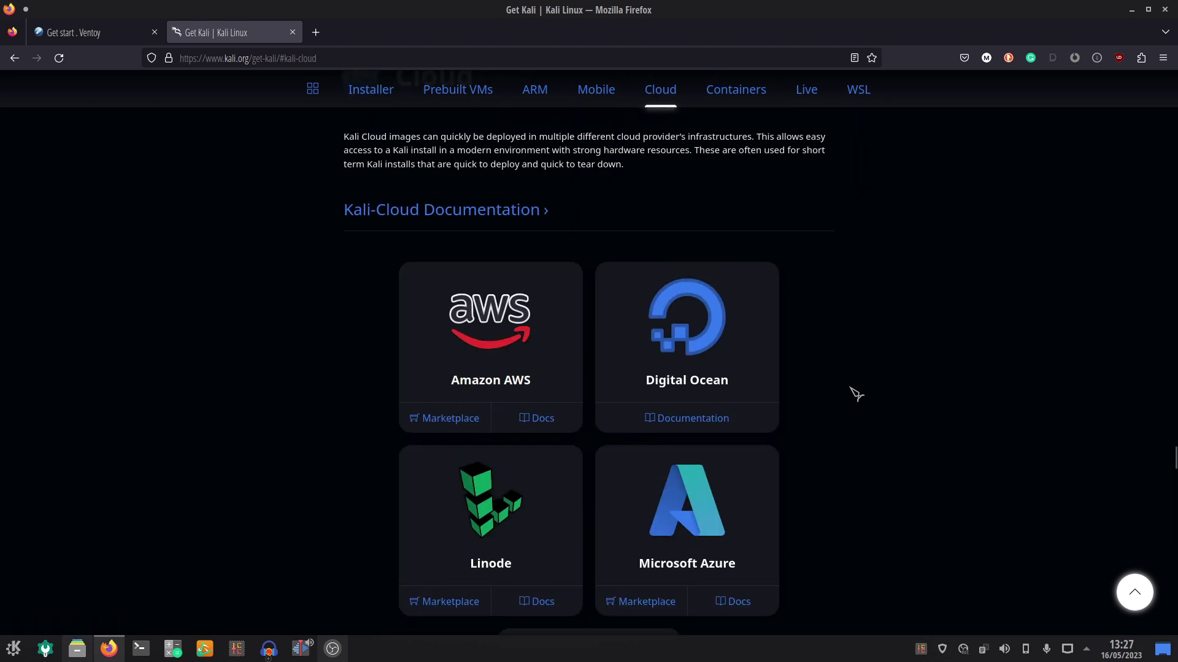